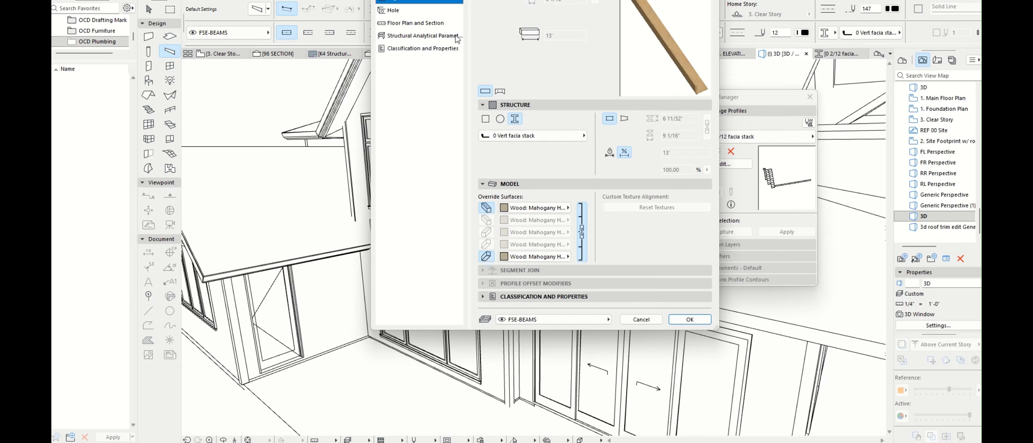
# Set the default beam's profile to 0 2/12 facia stack and accept the beam settings.
pyautogui.click(512, 138)
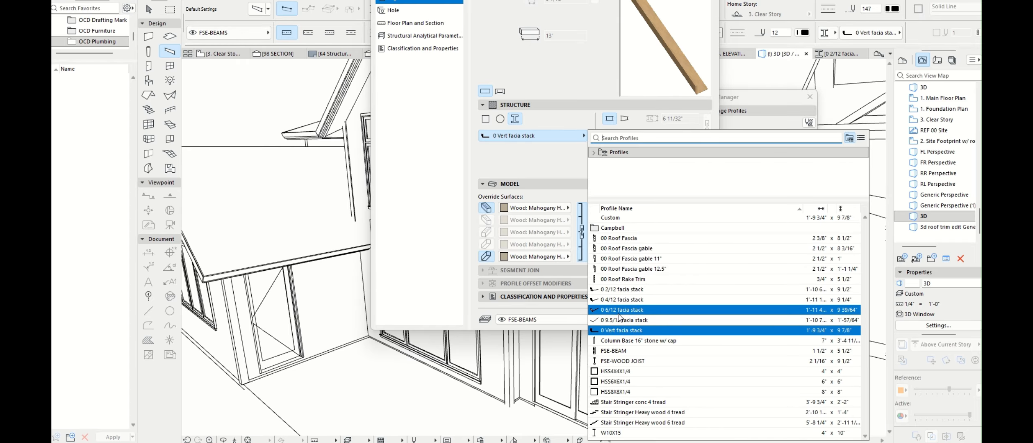
pyautogui.click(616, 289)
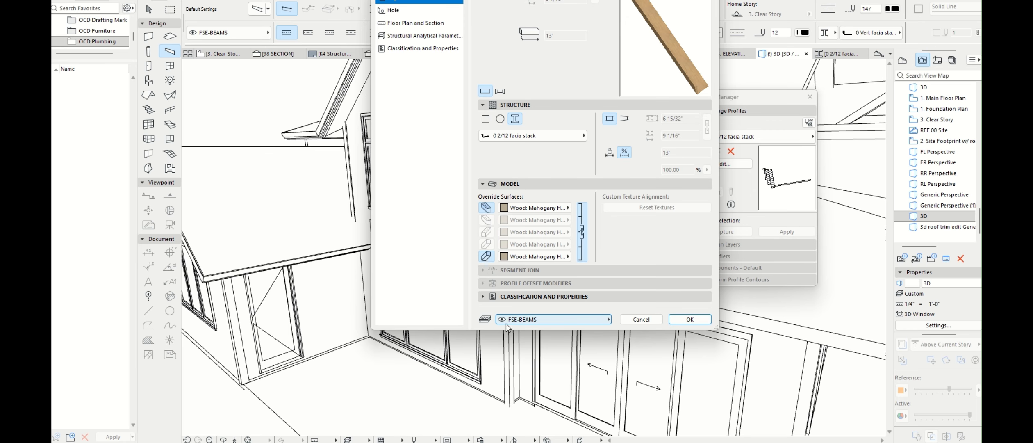
pyautogui.click(685, 320)
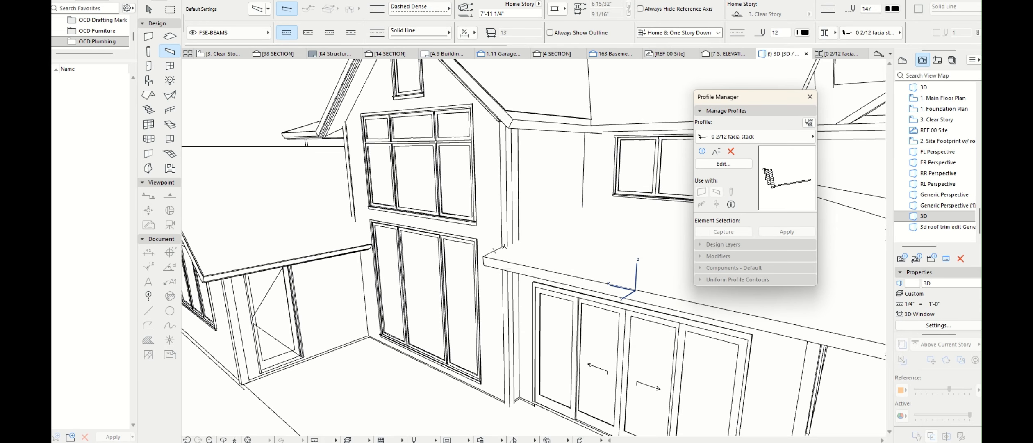
pyautogui.scroll(3, 505, 247)
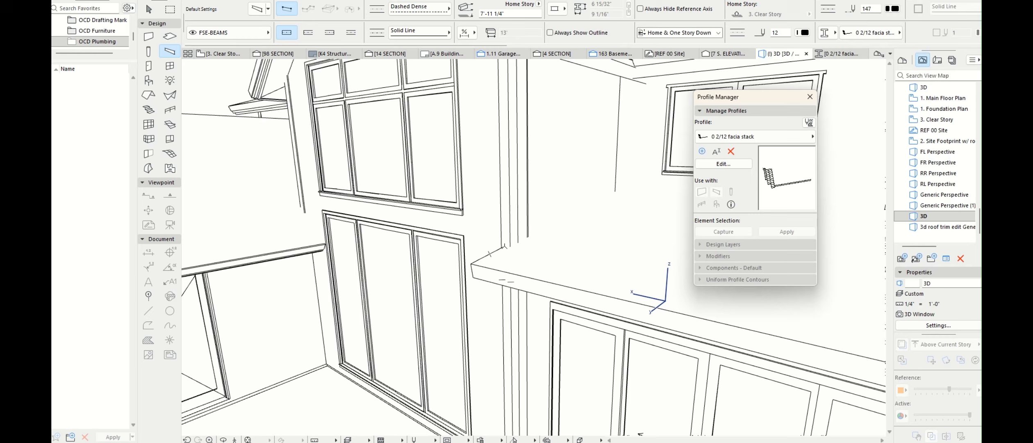
pyautogui.click(506, 247)
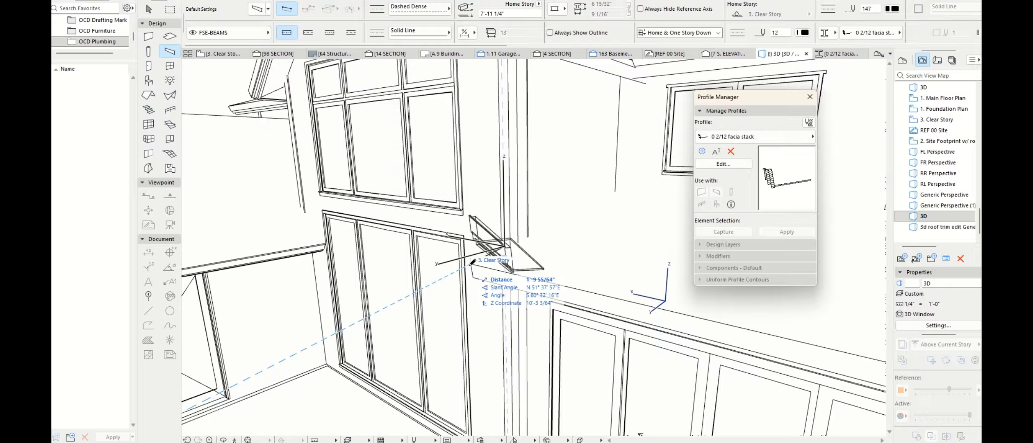
pyautogui.press('Escape')
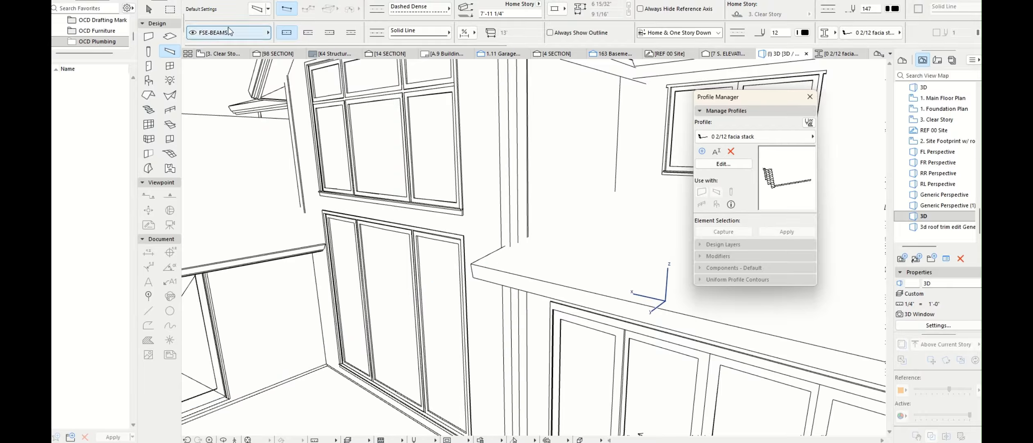
# Change the default beam's positioning from slanted to horizontal in its settings.
pyautogui.click(257, 9)
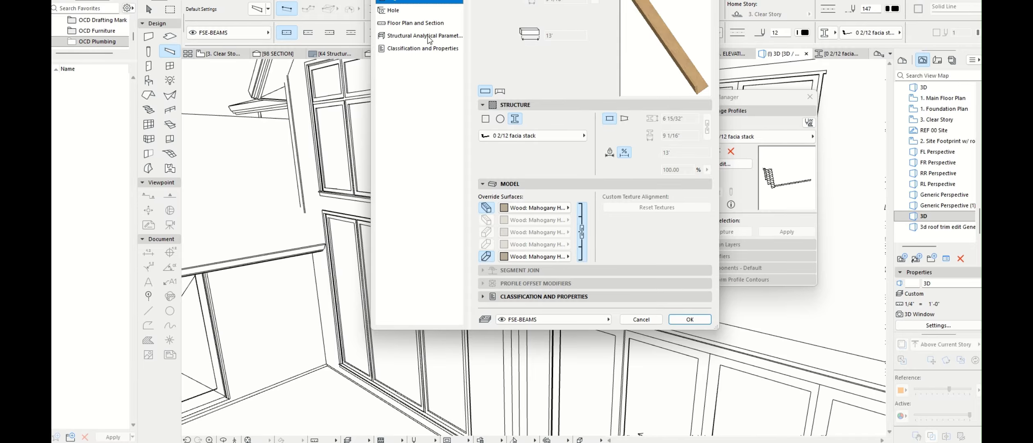
pyautogui.click(397, 13)
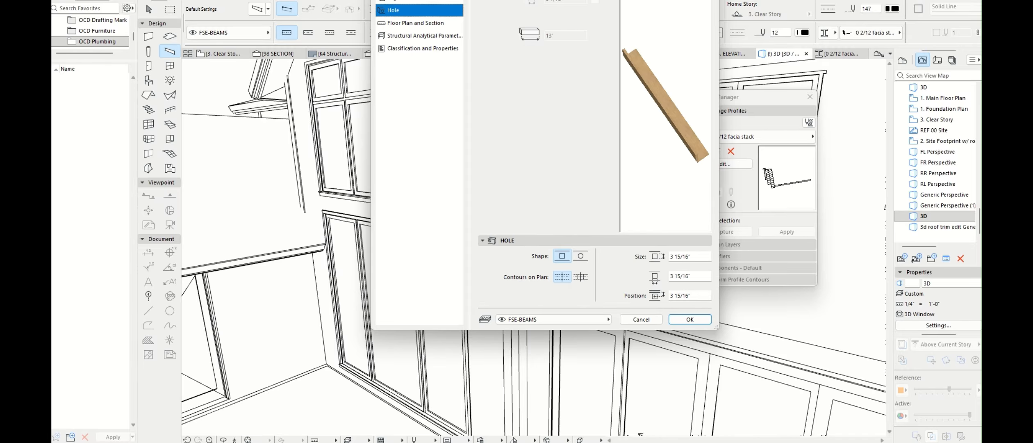
pyautogui.click(396, 1)
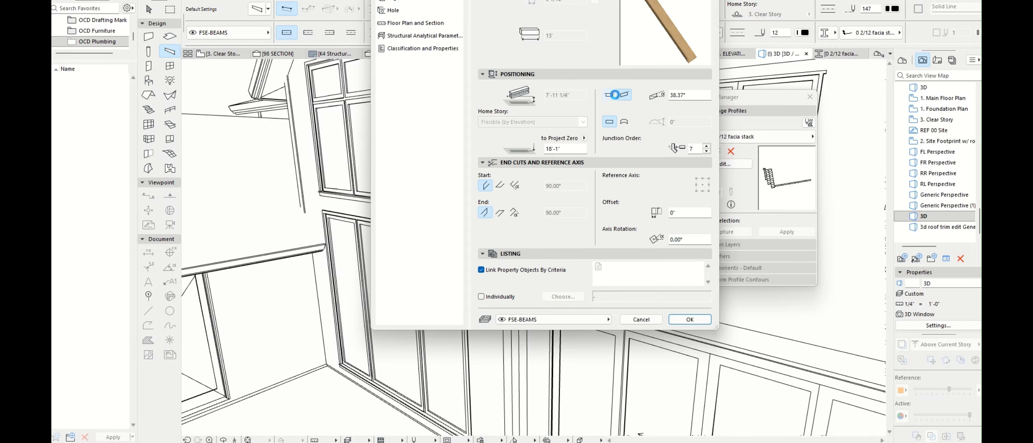
pyautogui.click(615, 94)
pyautogui.click(610, 96)
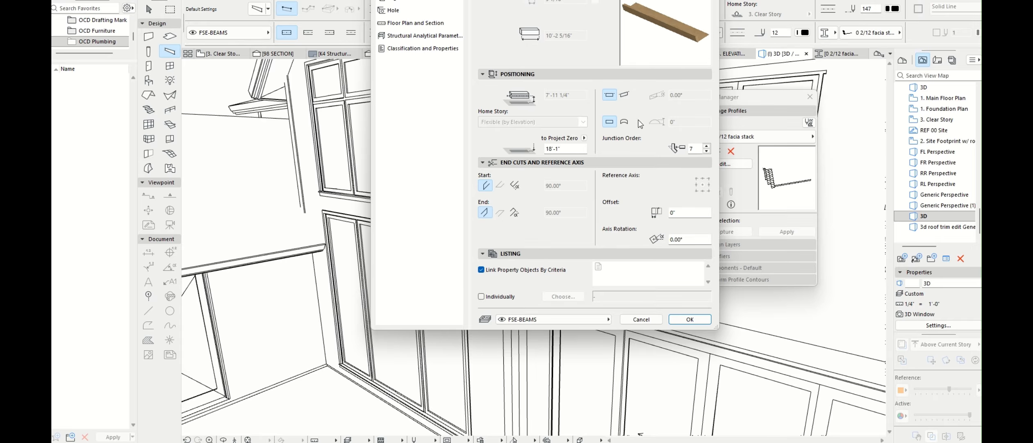
pyautogui.click(681, 320)
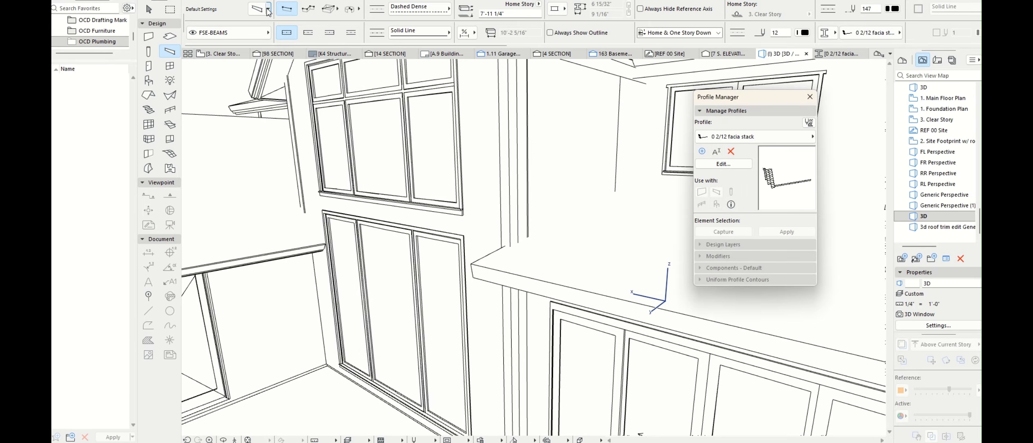
# Using the chained geometry method, trace a fascia beam from the roof-to-wall corner above the sliding doors to the next inner eave corner.
pyautogui.click(308, 9)
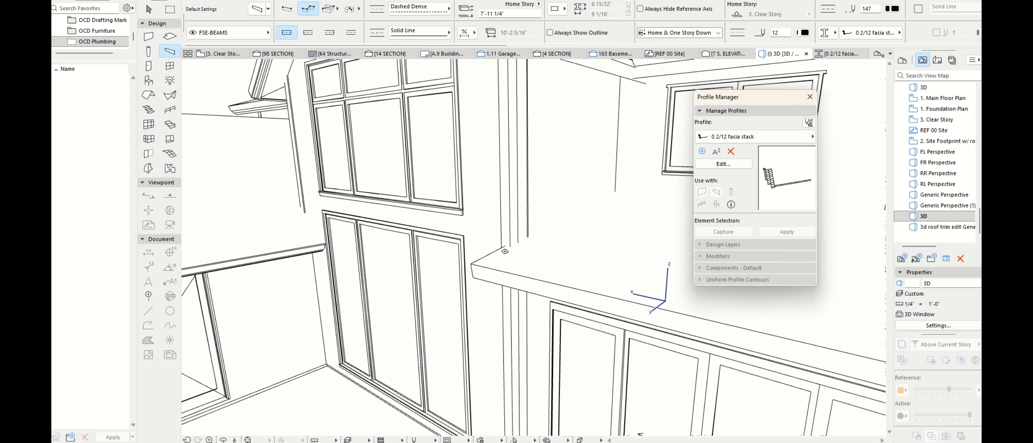
pyautogui.click(506, 247)
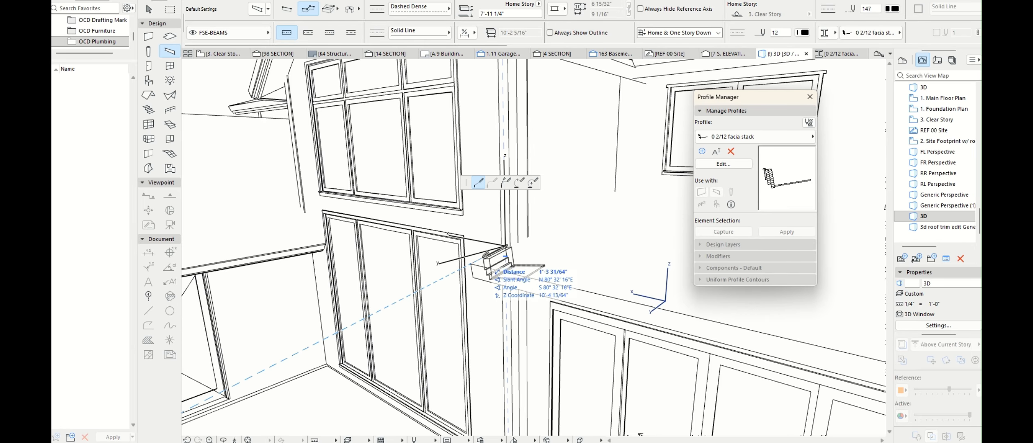
pyautogui.scroll(-6, 473, 263)
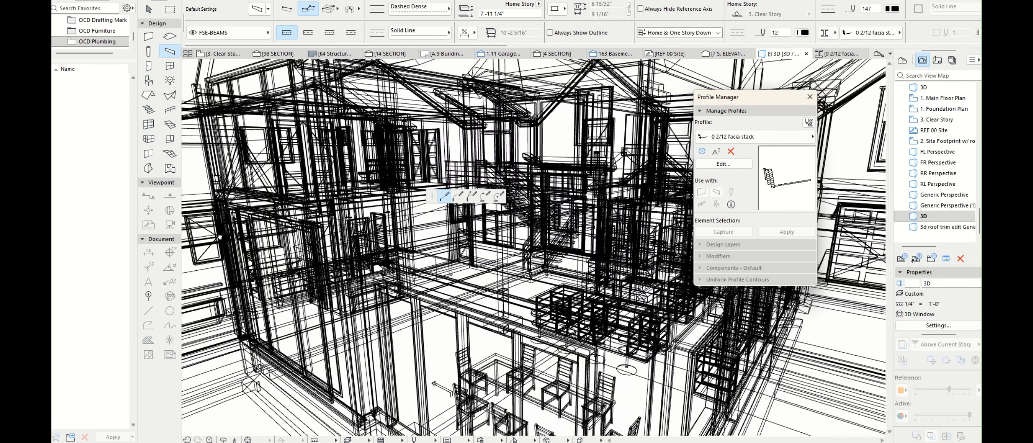
pyautogui.scroll(6, 471, 302)
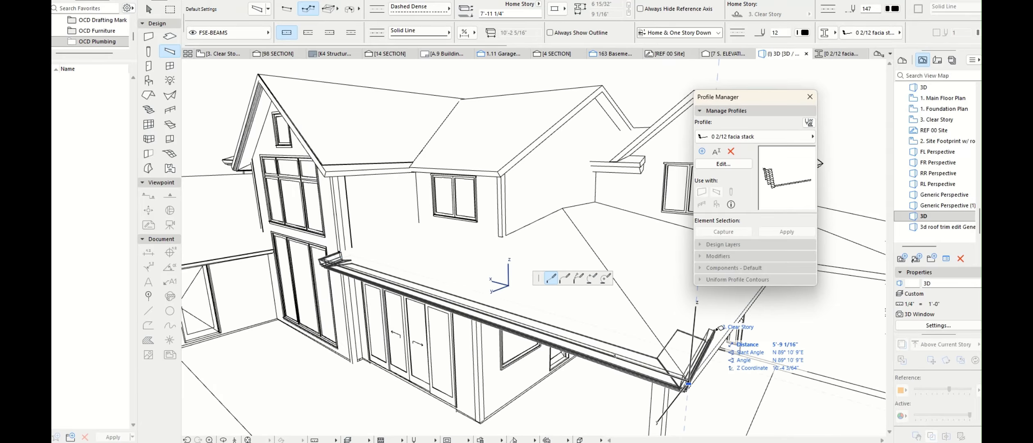
pyautogui.scroll(-6, 723, 339)
pyautogui.scroll(8, 665, 316)
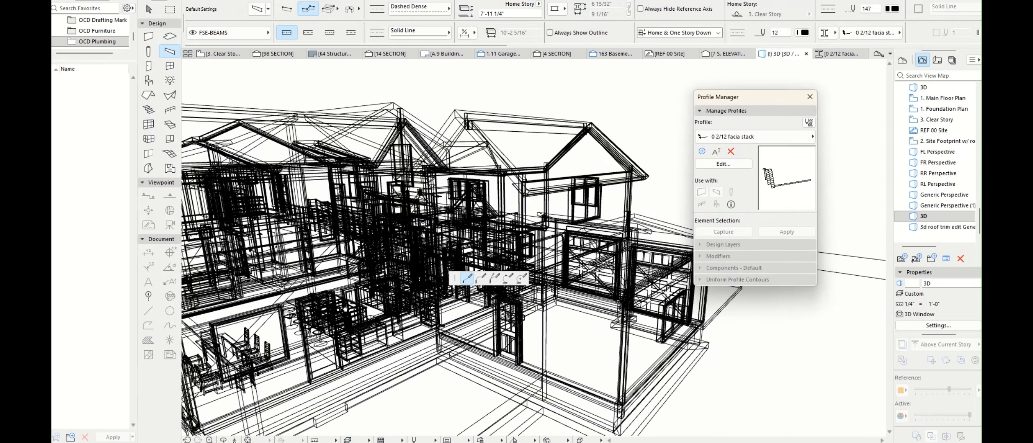
pyautogui.scroll(6, 525, 269)
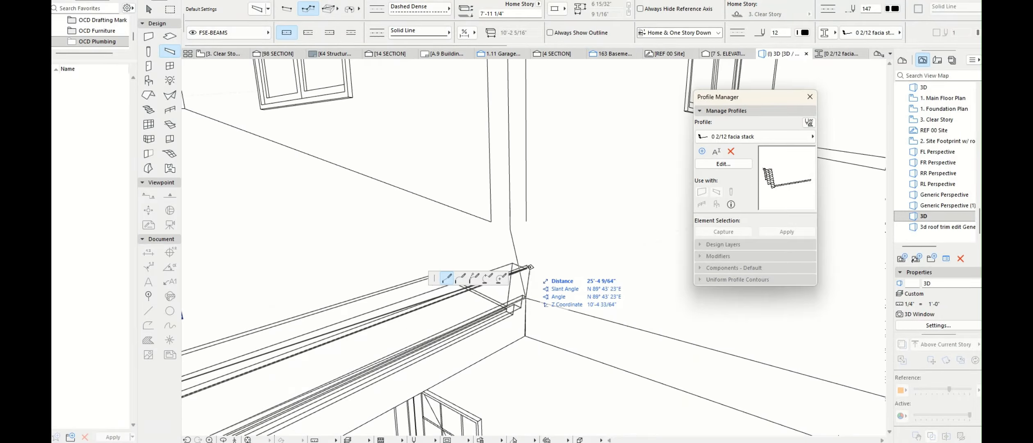
pyautogui.click(526, 299)
# Extend the fascia beam chain along the next eave edges and around the garage-side roof corners.
pyautogui.moveTo(652, 335); pyautogui.dragTo(378, 230, button='middle')
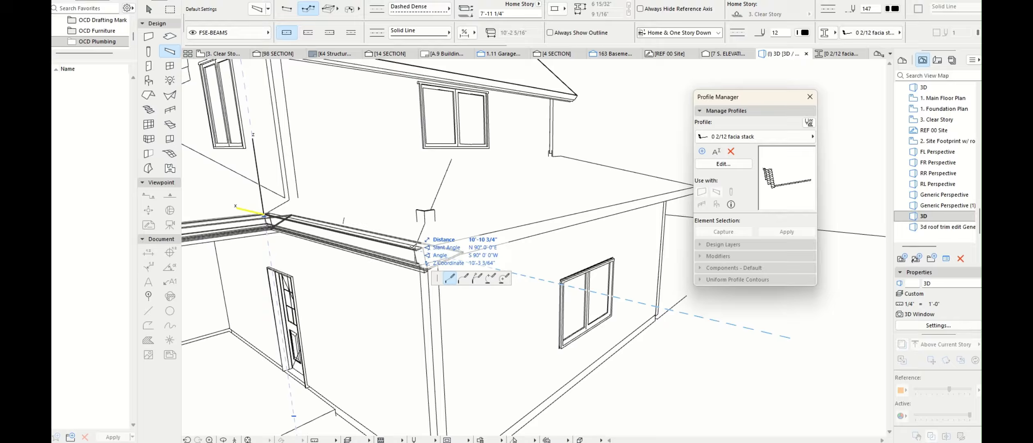
pyautogui.click(413, 247)
pyautogui.moveTo(641, 218); pyautogui.dragTo(306, 348, button='middle')
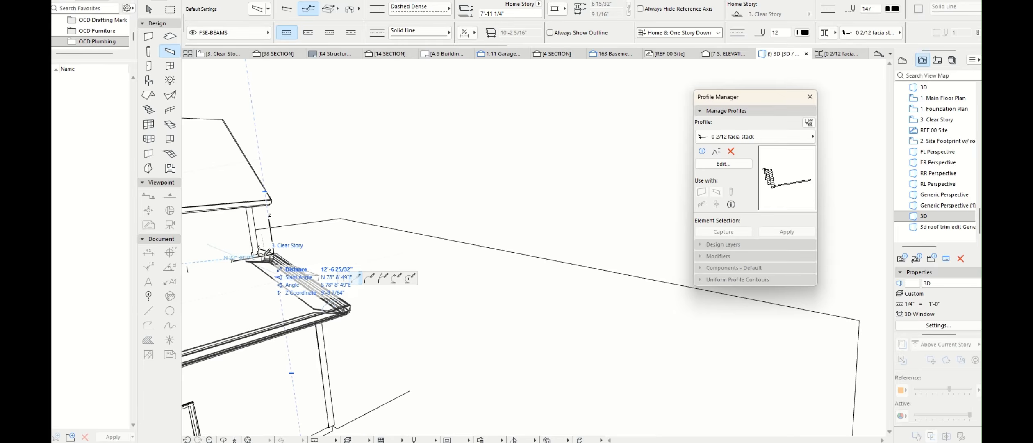
pyautogui.click(262, 253)
pyautogui.scroll(8, 262, 256)
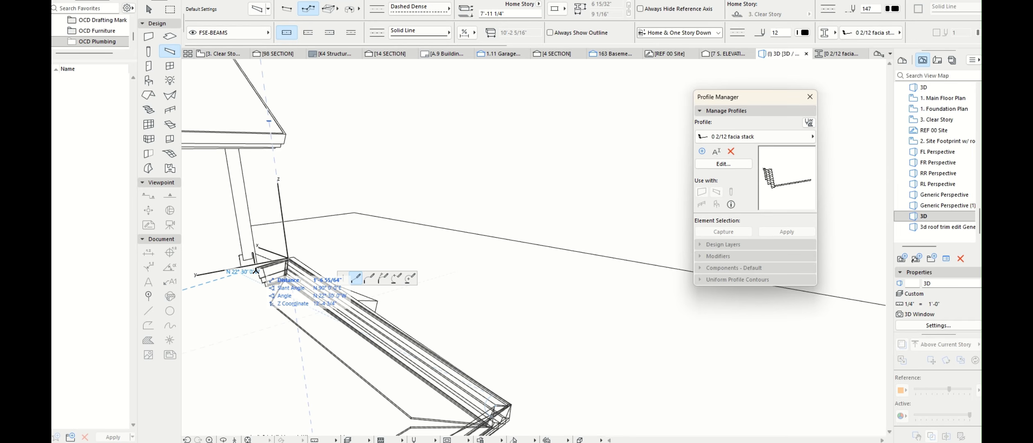
# Finish the fascia beam chain with a short return about 1'-7" long at the garage roof's wall end.
pyautogui.click(223, 439)
pyautogui.moveTo(320, 337); pyautogui.dragTo(136, 193)
pyautogui.moveTo(505, 236); pyautogui.dragTo(530, 339)
pyautogui.scroll(10, 529, 339)
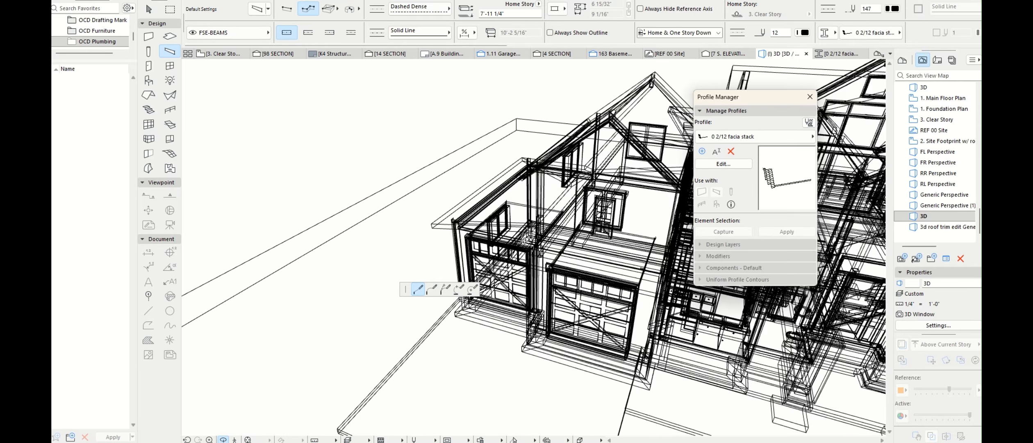
pyautogui.scroll(-10, 526, 241)
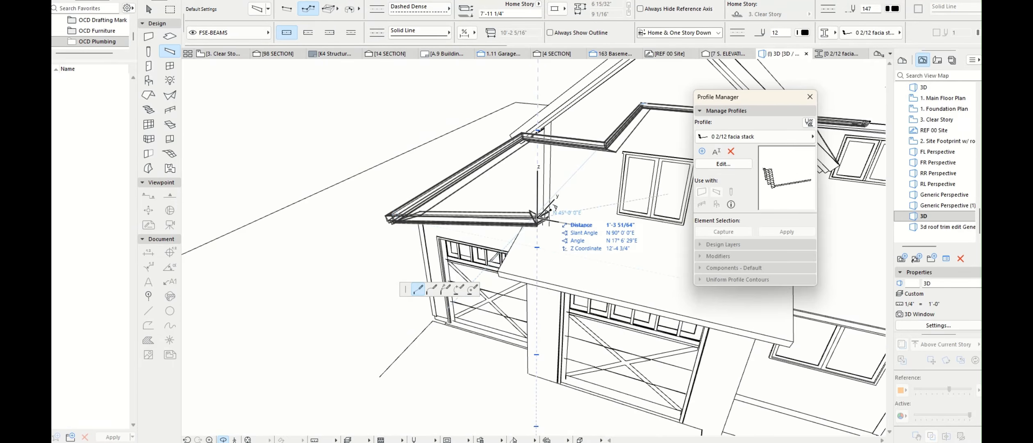
pyautogui.scroll(10, 533, 230)
pyautogui.scroll(-5, 537, 229)
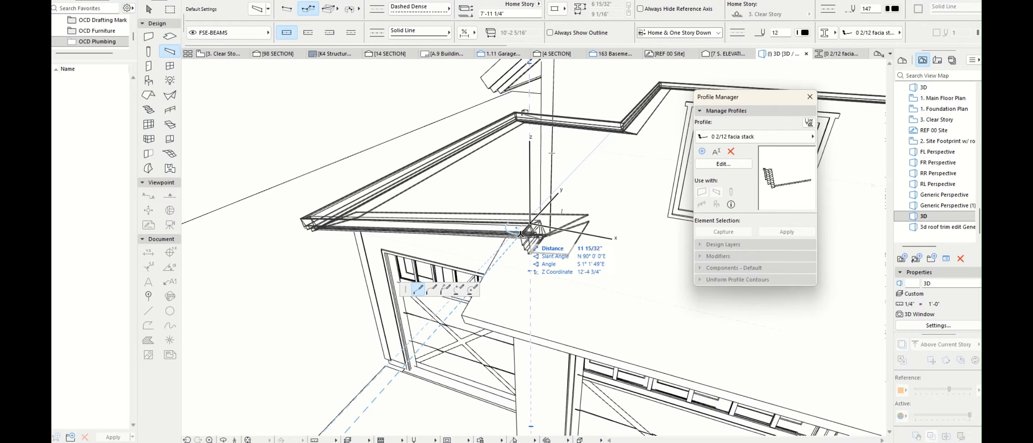
pyautogui.scroll(5, 535, 230)
pyautogui.scroll(-3, 521, 238)
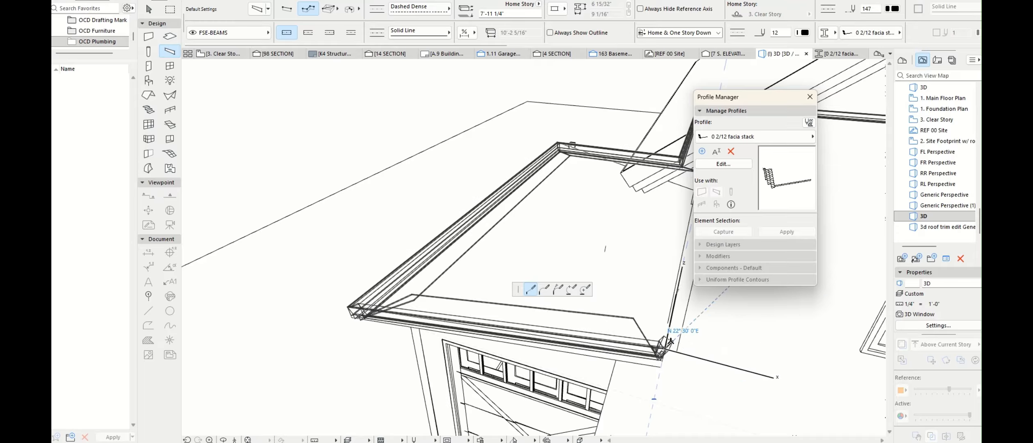
pyautogui.scroll(-5, 594, 329)
pyautogui.scroll(5, 517, 320)
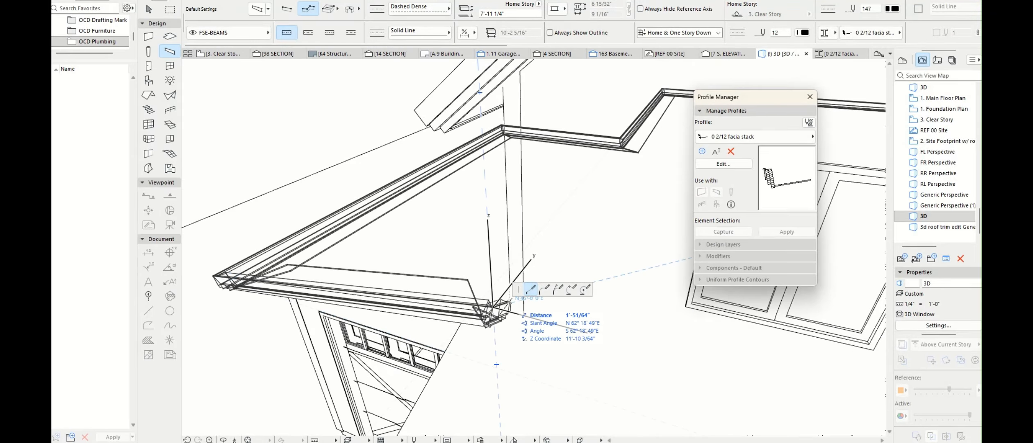
pyautogui.scroll(-5, 511, 322)
pyautogui.scroll(5, 442, 327)
pyautogui.scroll(-5, 442, 327)
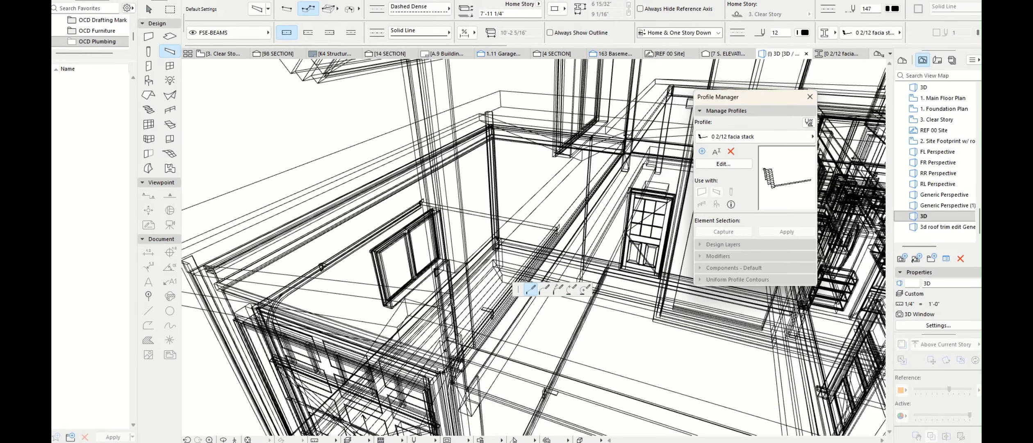
pyautogui.scroll(5, 440, 324)
pyautogui.scroll(-5, 441, 324)
pyautogui.scroll(5, 437, 294)
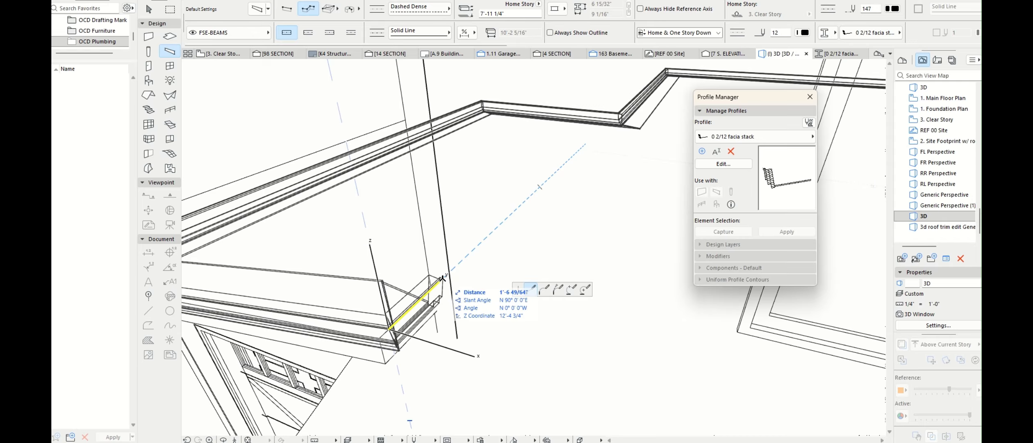
pyautogui.click(442, 278)
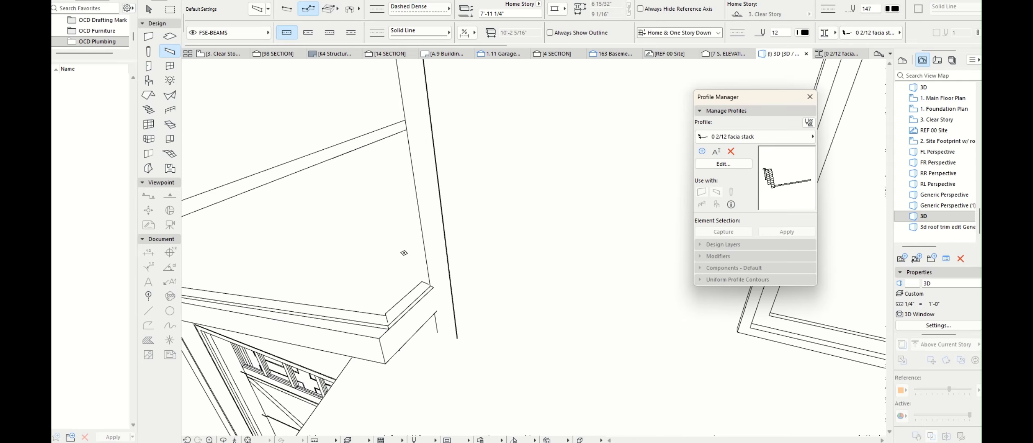
# Select the short return beam and the adjoining eave beam, move their shared corner node outward to the roof corner, and clear the selection.
pyautogui.scroll(-5, 289, 171)
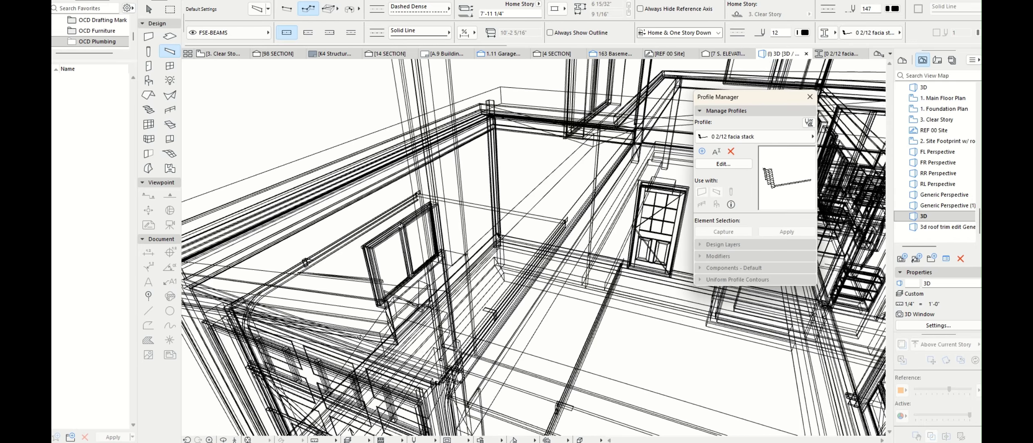
pyautogui.scroll(5, 390, 319)
pyautogui.click(374, 321)
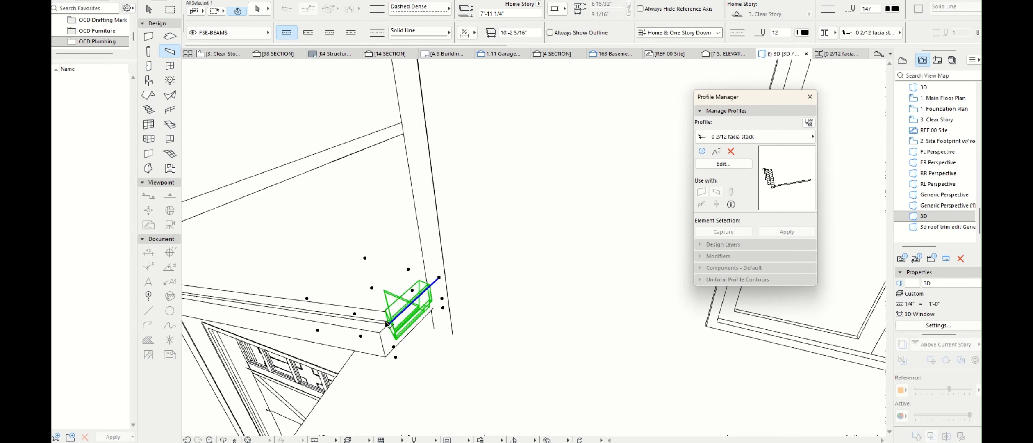
pyautogui.keyDown('shift'); pyautogui.click(373, 322); pyautogui.keyUp('shift')
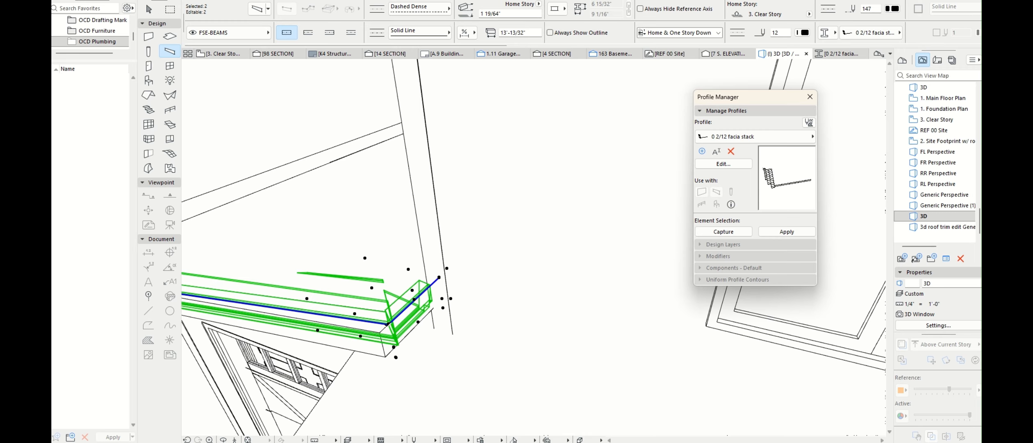
pyautogui.click(388, 324)
pyautogui.click(379, 332)
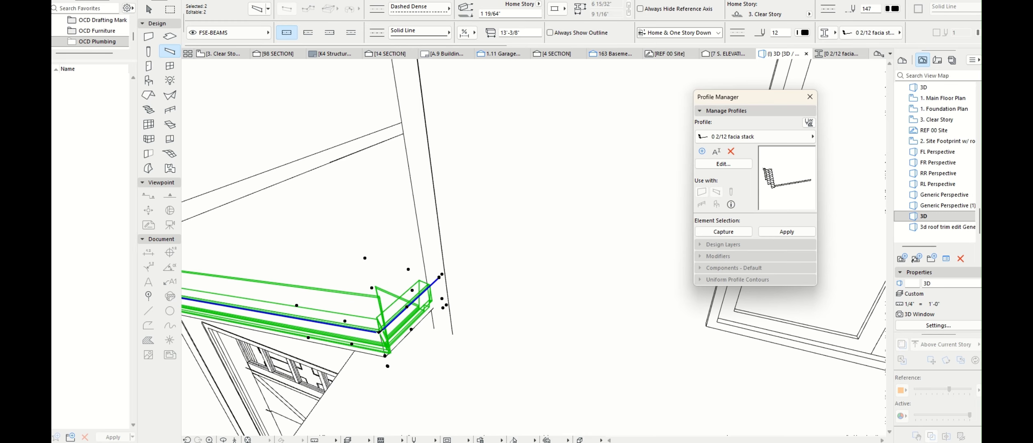
pyautogui.click(282, 95)
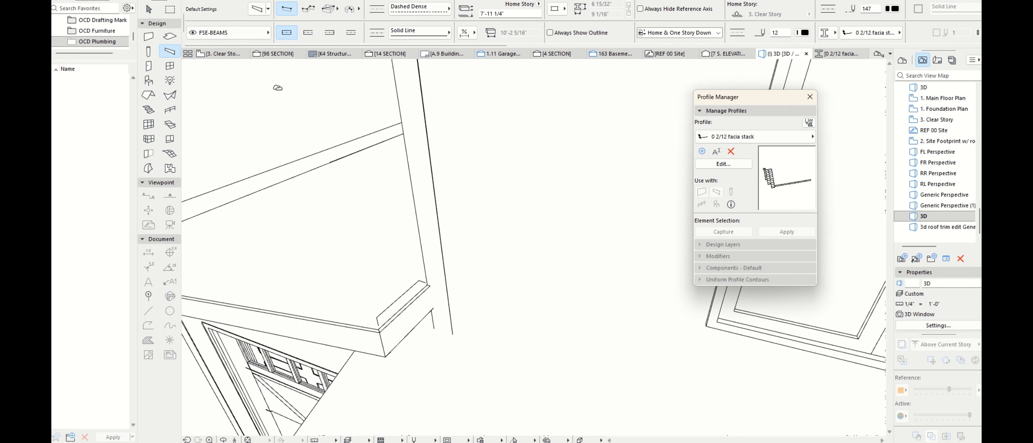
# Undo the corner node move and the placement of the fascia beam chain.
pyautogui.hotkey('ctrl', 'z')
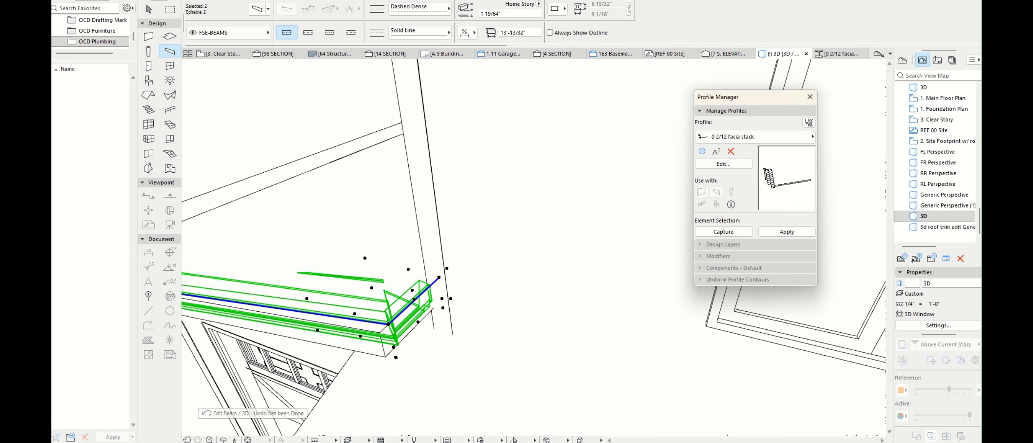
pyautogui.hotkey('ctrl', 'z')
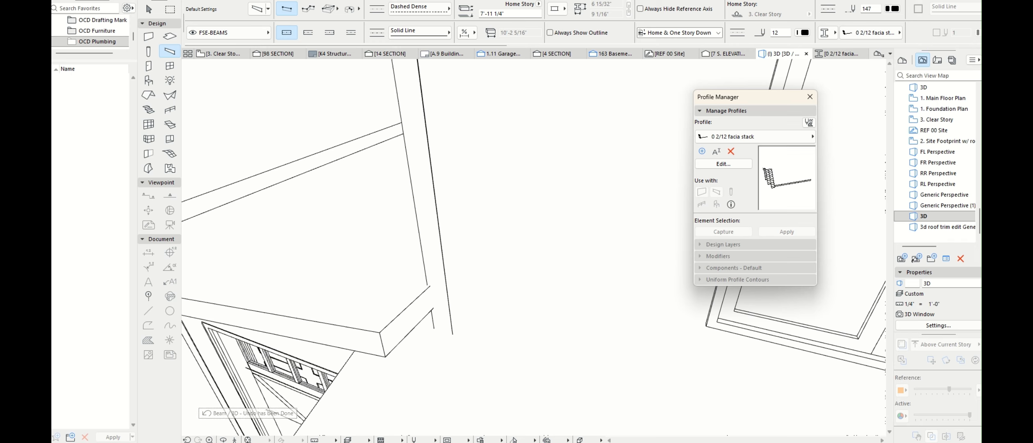
# Redo the fascia beam chain placement, assign its seven beams as solid operation operators, and choose Subtraction with downward extrusion.
pyautogui.hotkey('ctrl', 'shift', 'z')
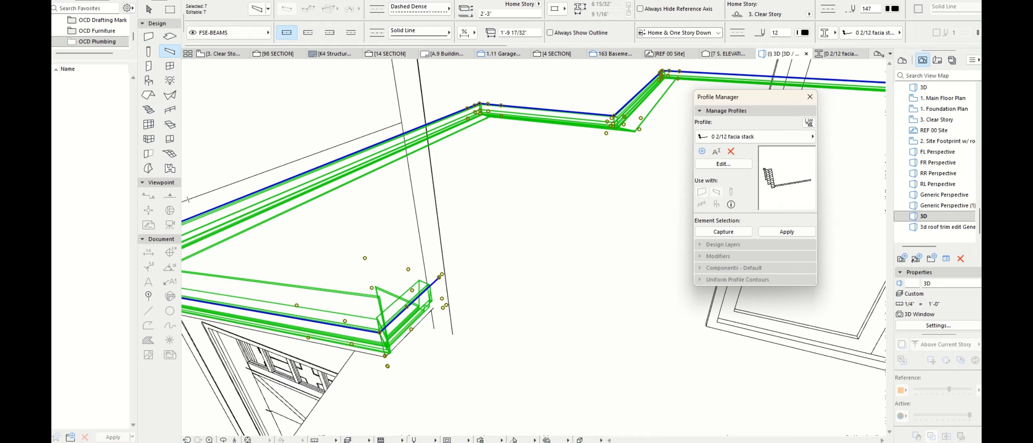
pyautogui.hotkey('ctrl', 'alt', 'o')
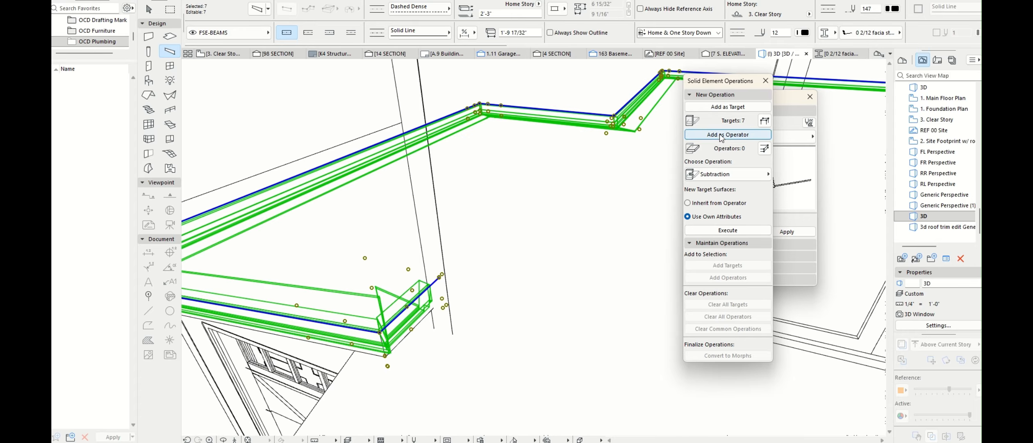
pyautogui.click(733, 175)
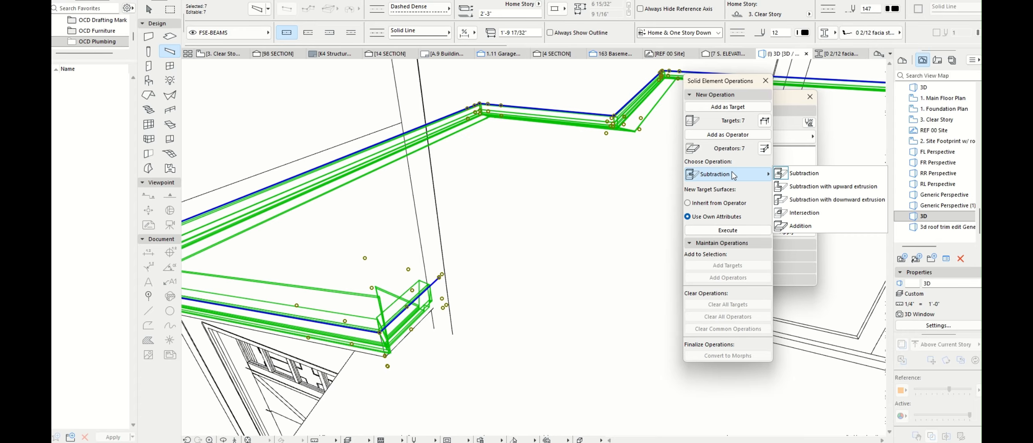
pyautogui.click(837, 199)
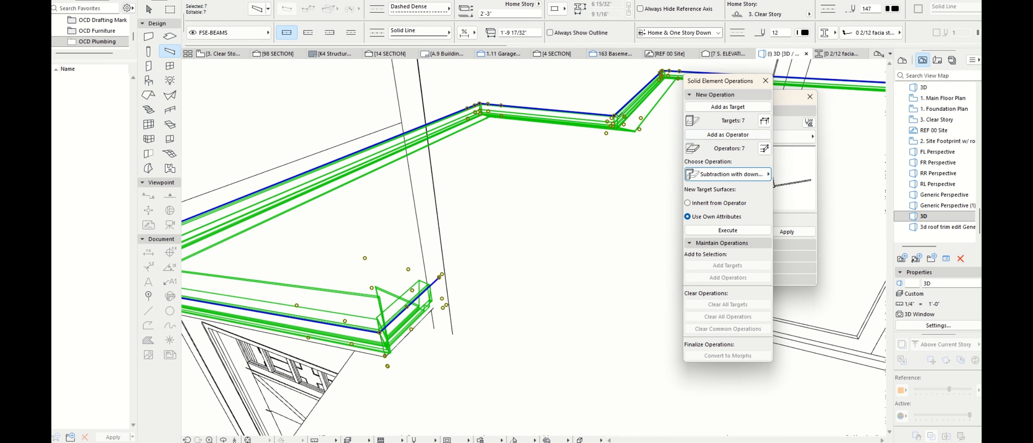
pyautogui.press('Escape')
# Set the four lower roof planes along the fascia as targets, execute the downward-extrusion subtraction, and clear the selection.
pyautogui.keyDown('shift'); pyautogui.click(332, 239); pyautogui.keyUp('shift')
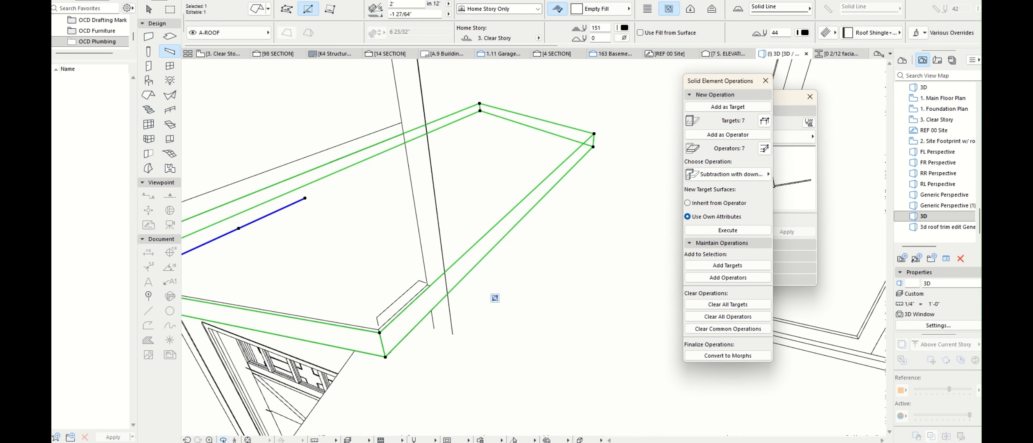
pyautogui.keyDown('shift'); pyautogui.moveTo(309, 175); pyautogui.dragTo(756, 163, button='middle'); pyautogui.keyUp('shift')
pyautogui.keyDown('shift'); pyautogui.moveTo(381, 172); pyautogui.dragTo(556, 299, button='middle'); pyautogui.keyUp('shift')
pyautogui.scroll(-2, 555, 298)
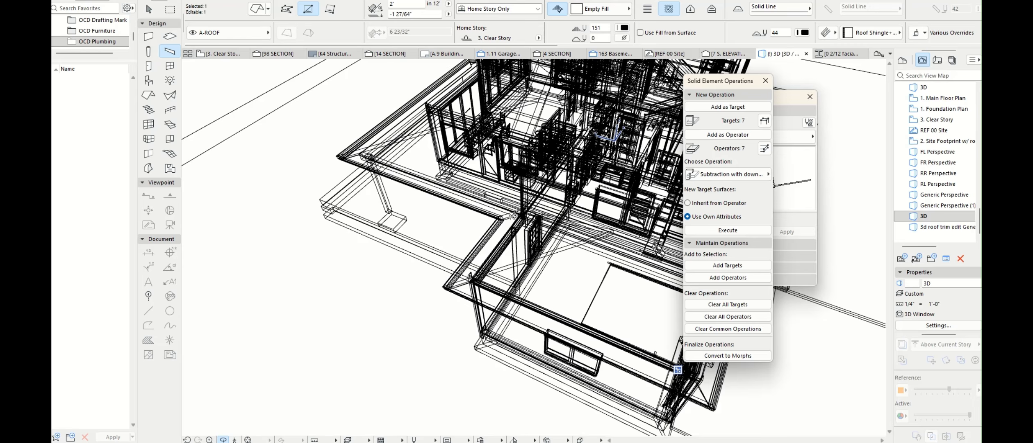
pyautogui.keyDown('shift'); pyautogui.click(472, 169); pyautogui.keyUp('shift')
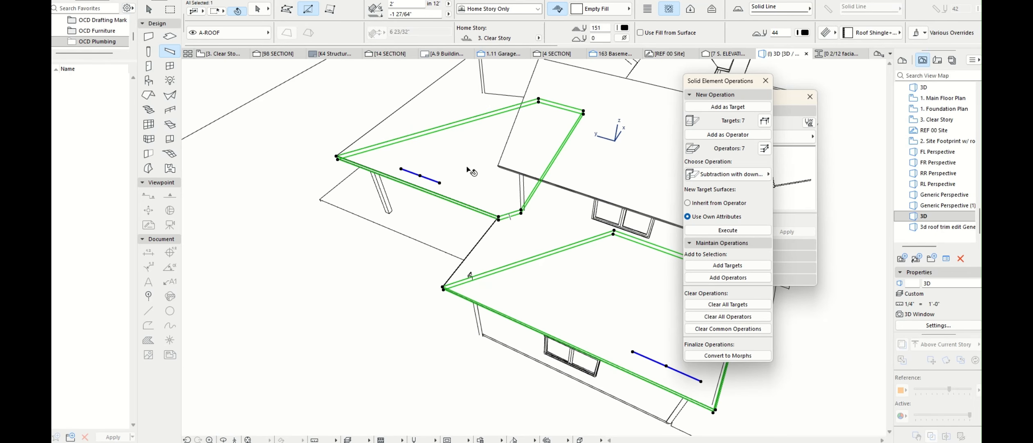
pyautogui.keyDown('shift'); pyautogui.click(532, 236); pyautogui.keyUp('shift')
pyautogui.keyDown('shift'); pyautogui.click(449, 106); pyautogui.keyUp('shift')
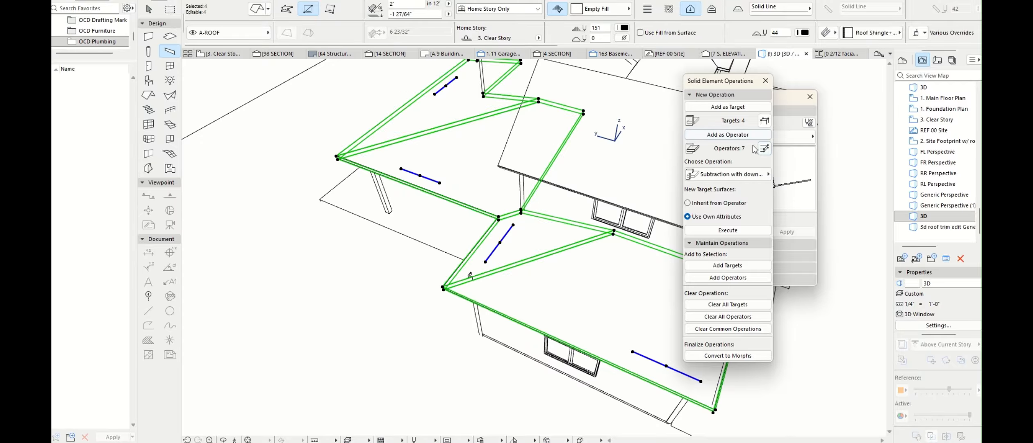
pyautogui.click(746, 234)
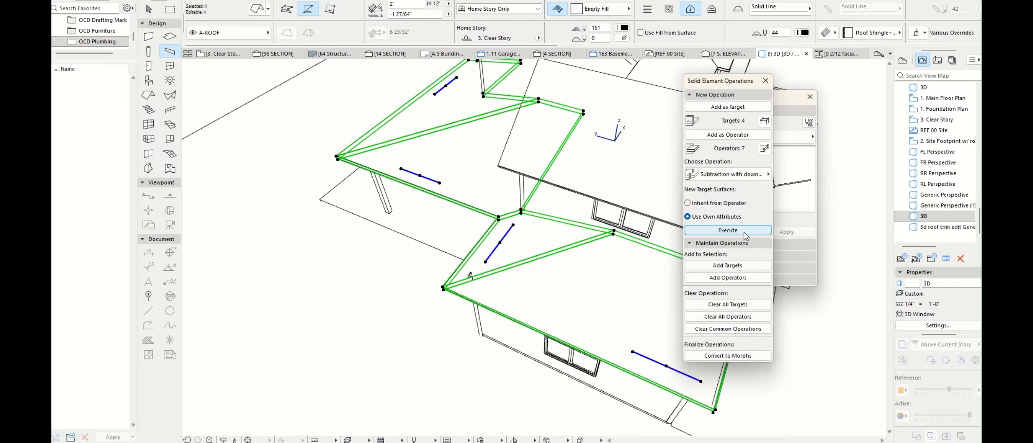
pyautogui.moveTo(647, 386); pyautogui.dragTo(378, 292, button='middle')
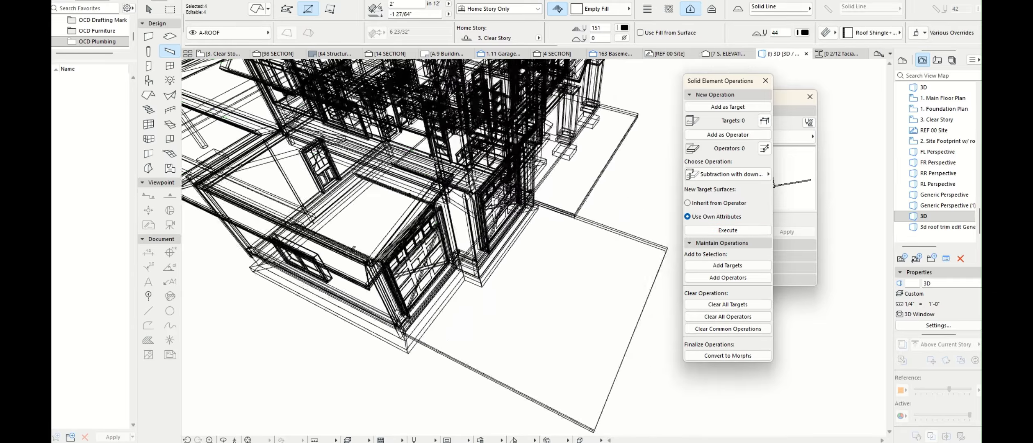
pyautogui.scroll(5, 378, 292)
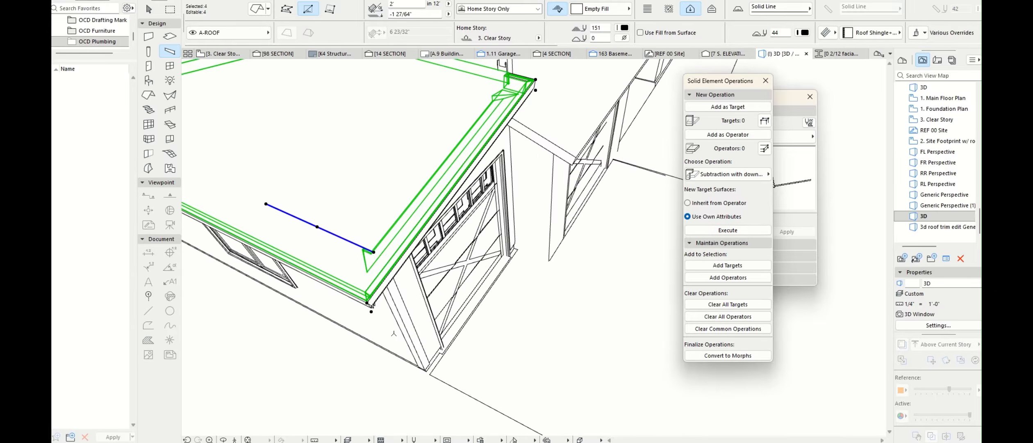
pyautogui.press('Escape')
# Change the profile of the beam above the garage door and its adjoining short return to 0 Vert facia stack.
pyautogui.keyDown('shift'); pyautogui.moveTo(361, 327); pyautogui.dragTo(385, 281, button='middle'); pyautogui.keyUp('shift')
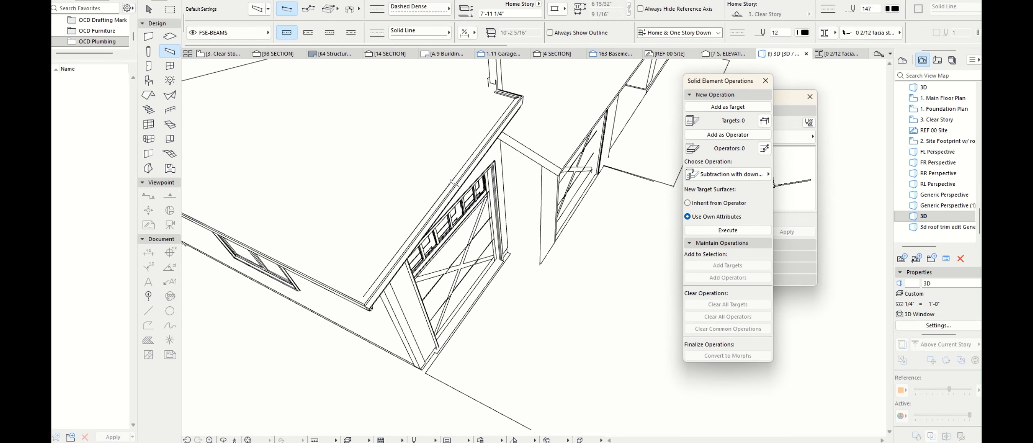
pyautogui.click(449, 190)
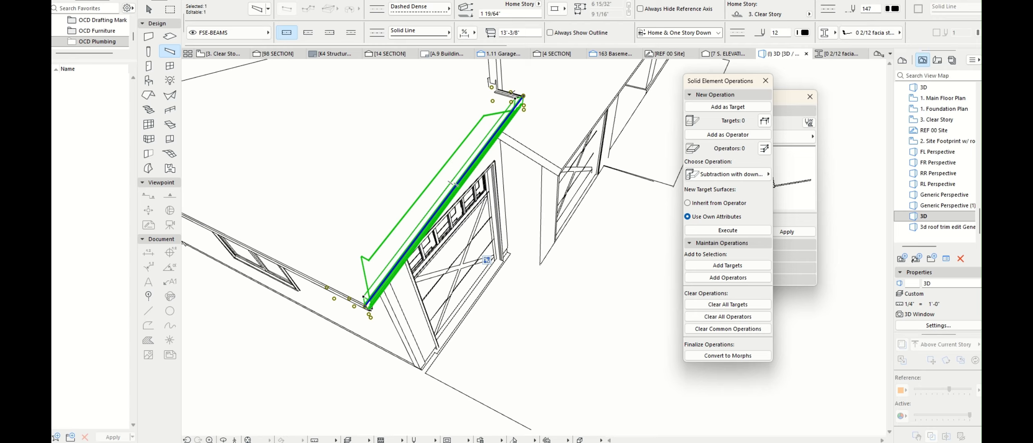
pyautogui.keyDown('shift'); pyautogui.click(505, 92); pyautogui.keyUp('shift')
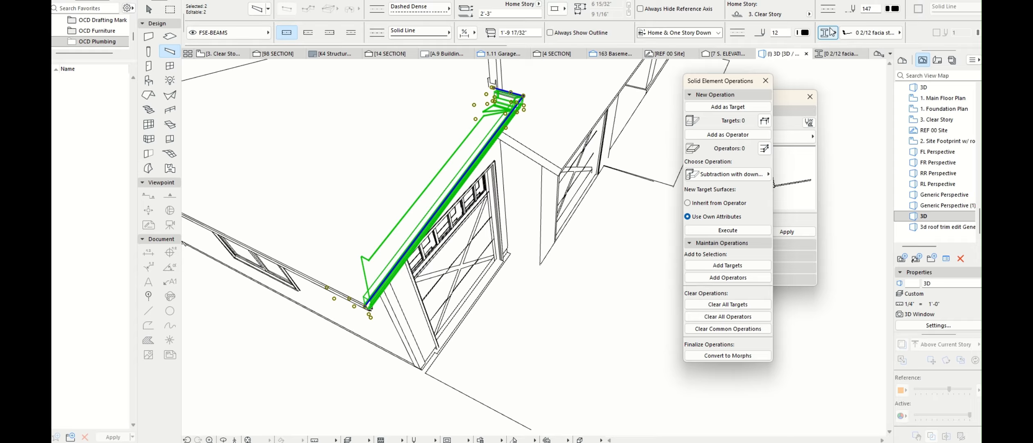
pyautogui.click(871, 33)
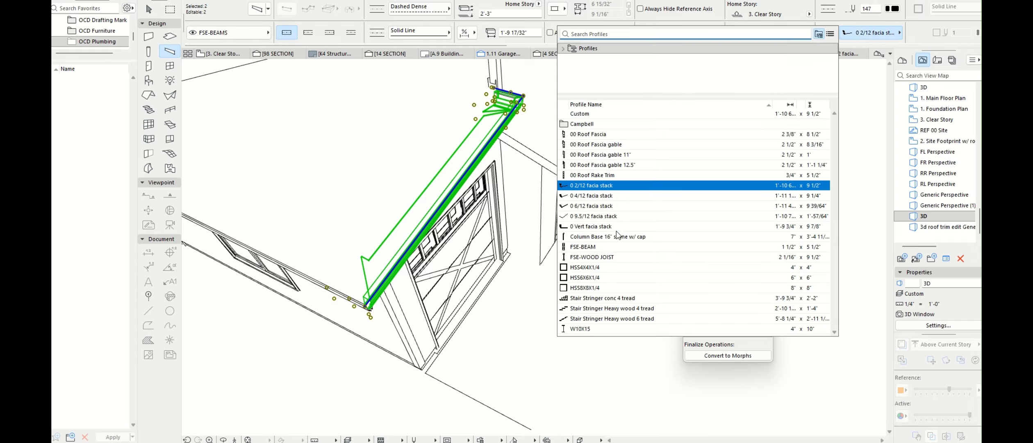
pyautogui.click(589, 227)
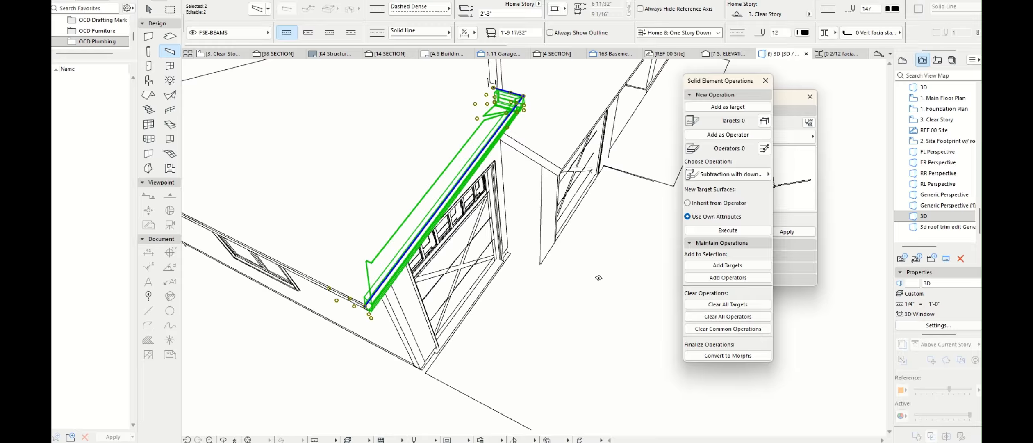
pyautogui.press('Escape')
# Examine the fascia stack and roof edge at the garage corner from above and from eye level.
pyautogui.keyDown('shift'); pyautogui.moveTo(356, 274); pyautogui.dragTo(251, 422, button='middle'); pyautogui.keyUp('shift')
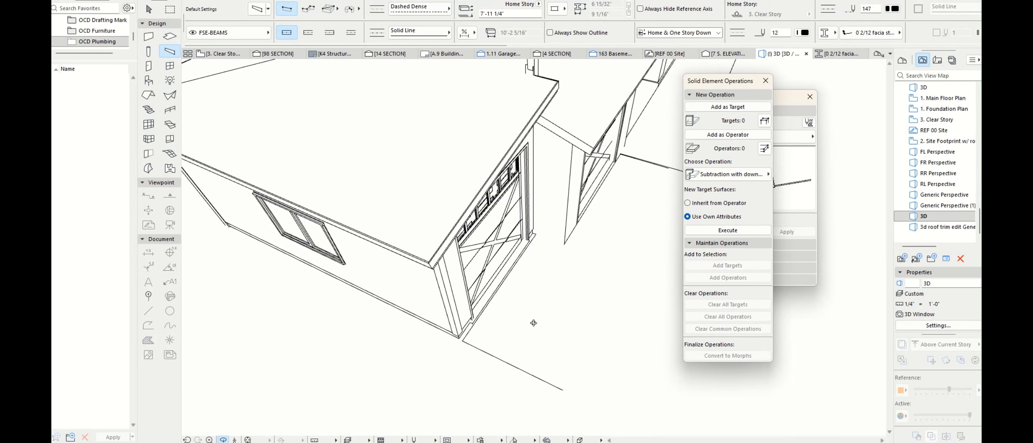
pyautogui.keyDown('shift'); pyautogui.moveTo(533, 323); pyautogui.dragTo(437, 262, button='middle'); pyautogui.keyUp('shift')
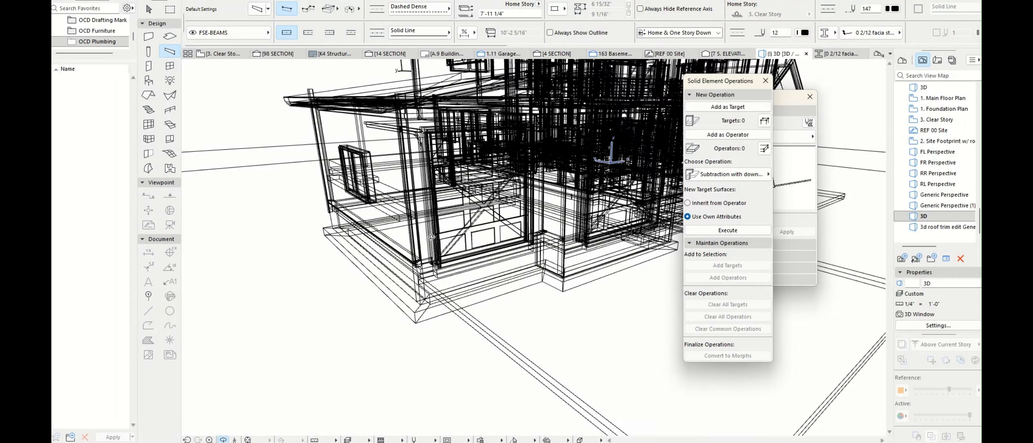
pyautogui.scroll(5, 366, 96)
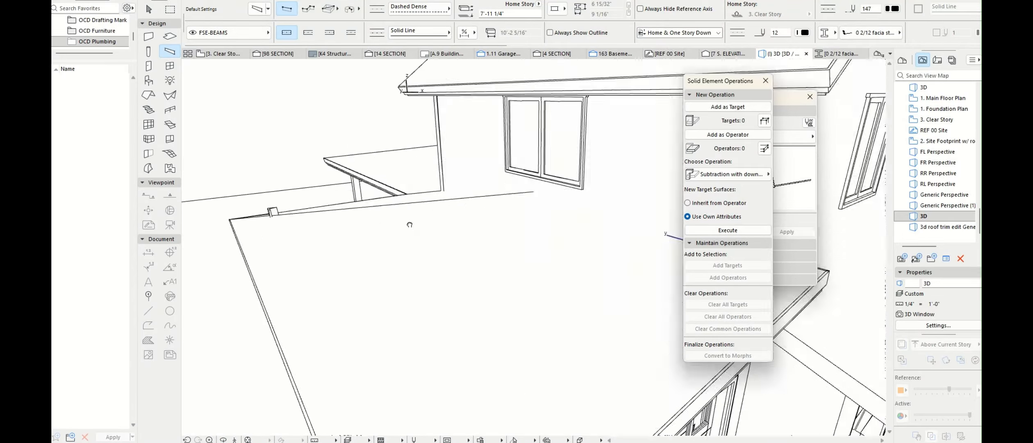
pyautogui.moveTo(410, 224); pyautogui.dragTo(381, 173, button='middle')
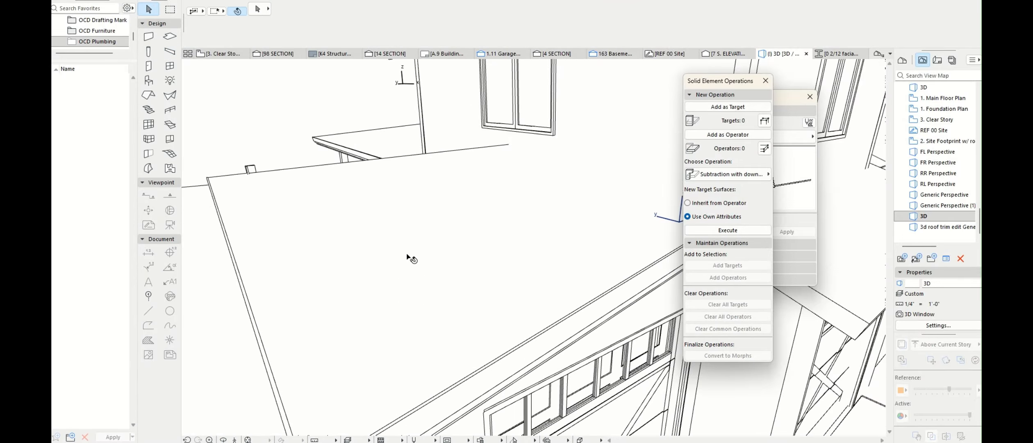
pyautogui.keyDown('shift'); pyautogui.moveTo(410, 258); pyautogui.dragTo(406, 203, button='middle'); pyautogui.keyUp('shift')
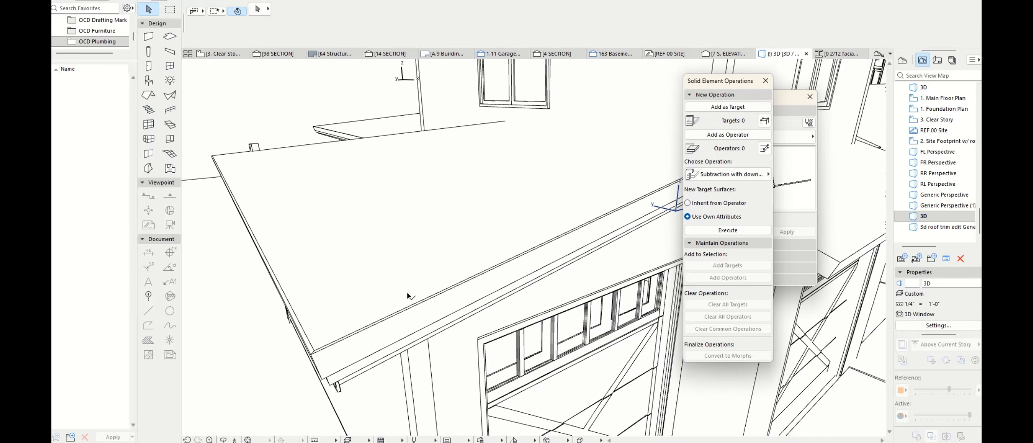
pyautogui.keyDown('shift'); pyautogui.moveTo(342, 415); pyautogui.dragTo(383, 330, button='middle'); pyautogui.keyUp('shift')
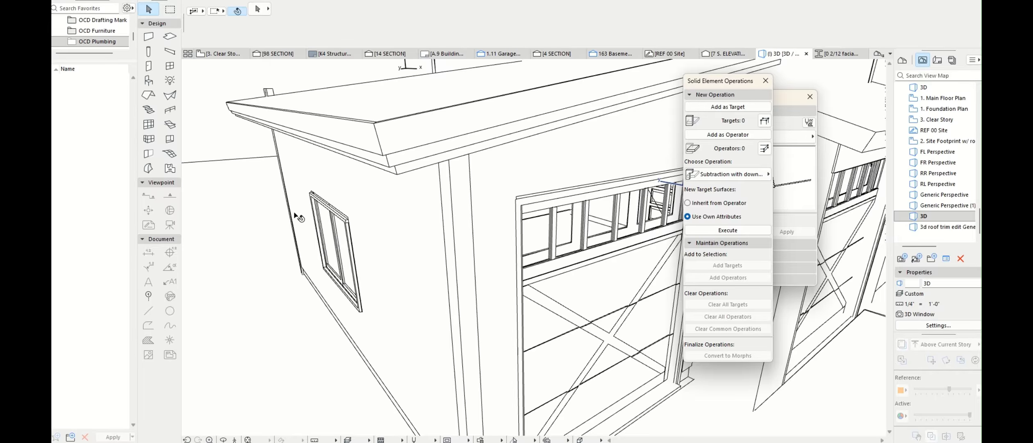
pyautogui.moveTo(295, 214); pyautogui.dragTo(263, 304)
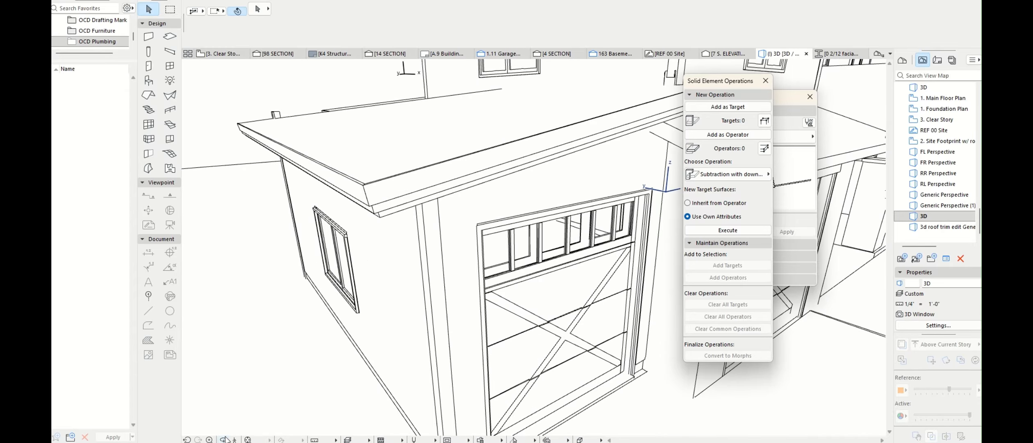
# Change the profile of the short fascia beam at the house-wall end of the porch roof to 0 Vert facia stack.
pyautogui.moveTo(278, 165); pyautogui.dragTo(547, 187)
pyautogui.moveTo(315, 165); pyautogui.dragTo(502, 318)
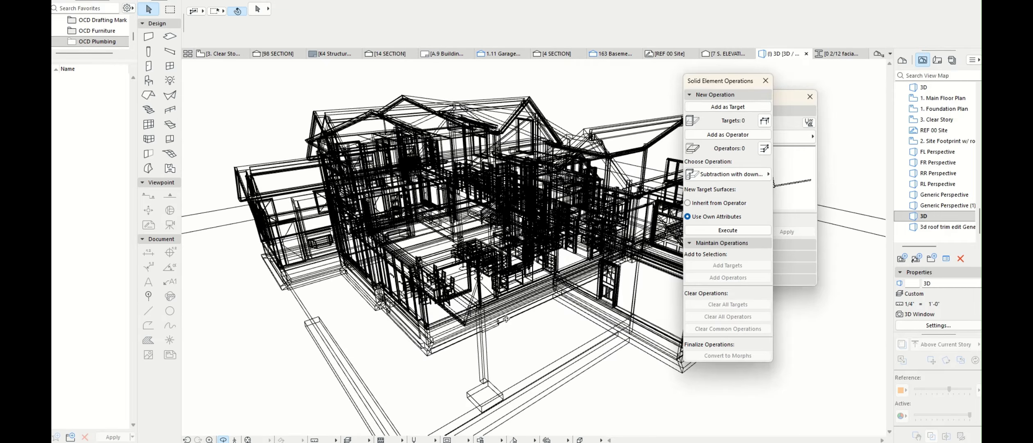
pyautogui.keyDown('shift'); pyautogui.moveTo(507, 317); pyautogui.dragTo(513, 319, button='middle'); pyautogui.keyUp('shift')
pyautogui.scroll(5, 501, 329)
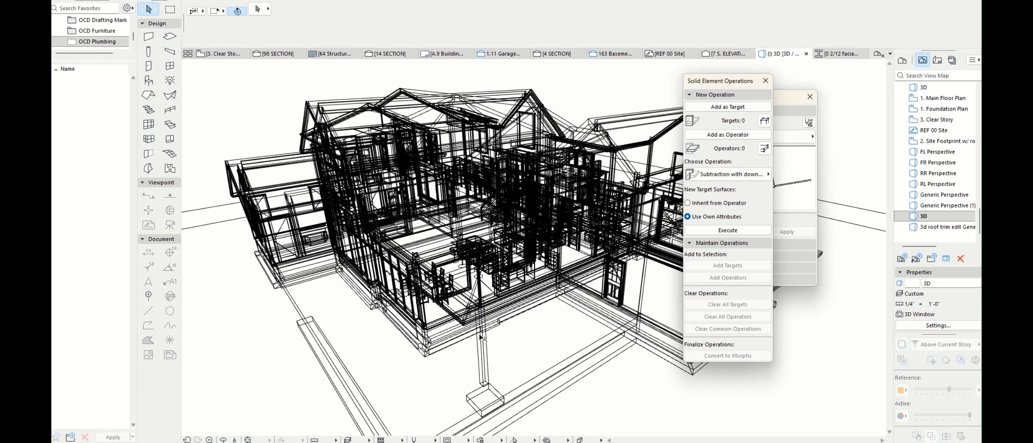
pyautogui.scroll(5, 482, 337)
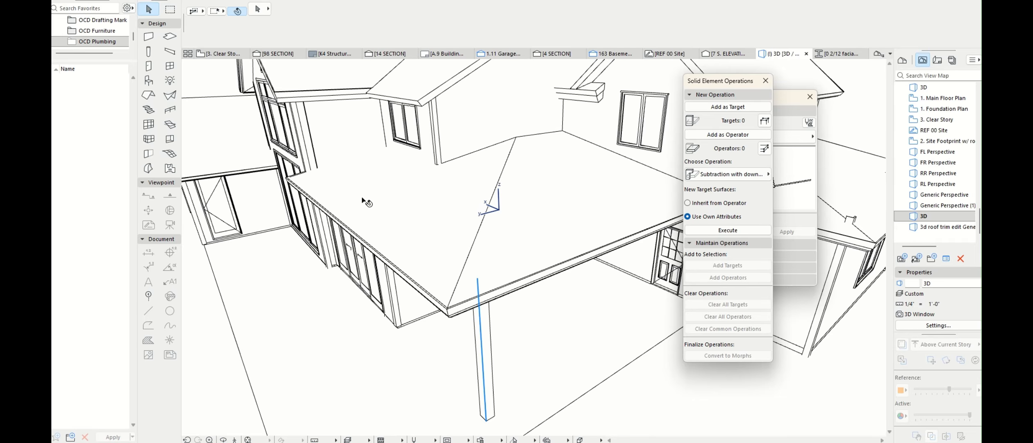
pyautogui.click(298, 176)
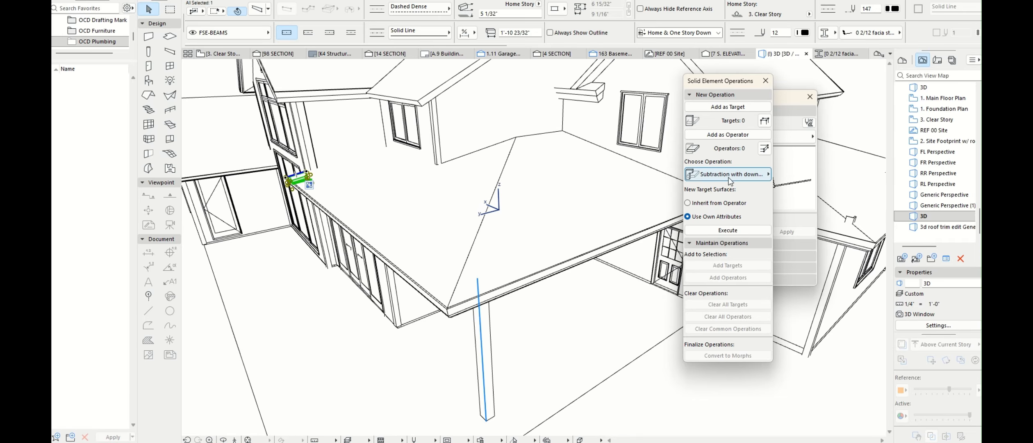
pyautogui.click(871, 32)
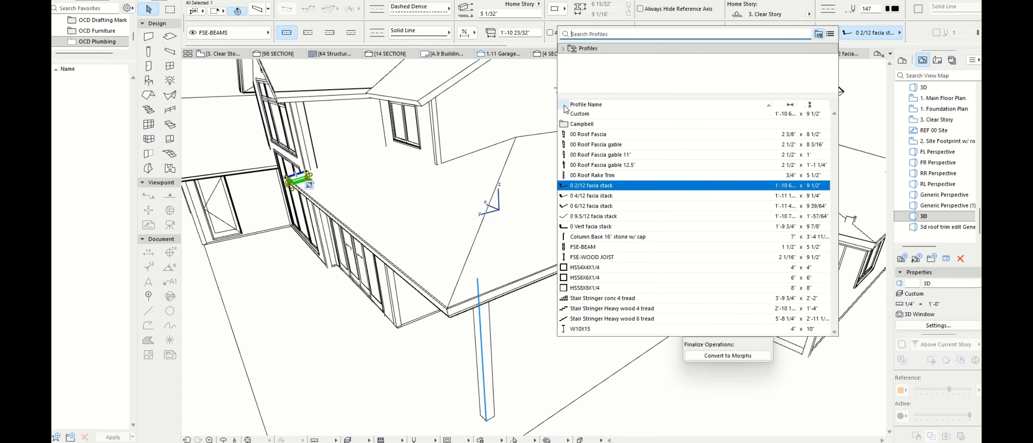
pyautogui.click(594, 227)
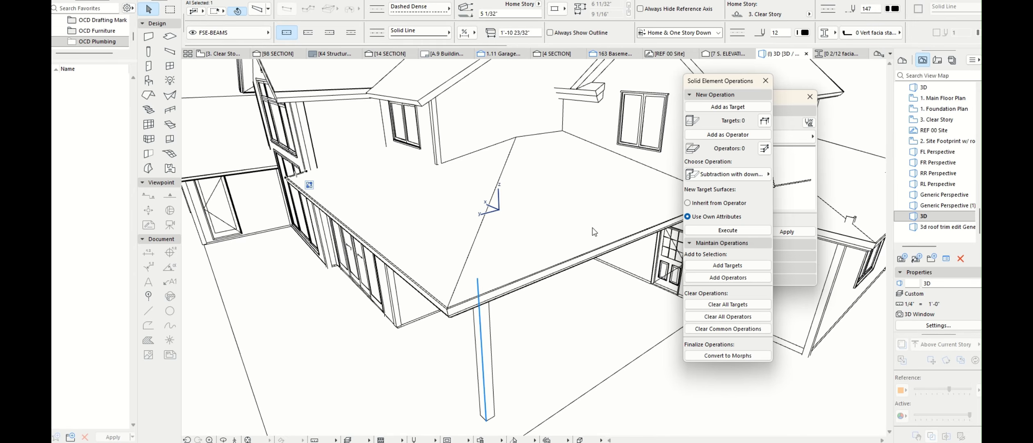
pyautogui.click(606, 303)
# Open the Generic Perspective view and look over the tall glazed wall of the house.
pyautogui.keyDown('shift'); pyautogui.moveTo(495, 305); pyautogui.dragTo(411, 277, button='middle'); pyautogui.keyUp('shift')
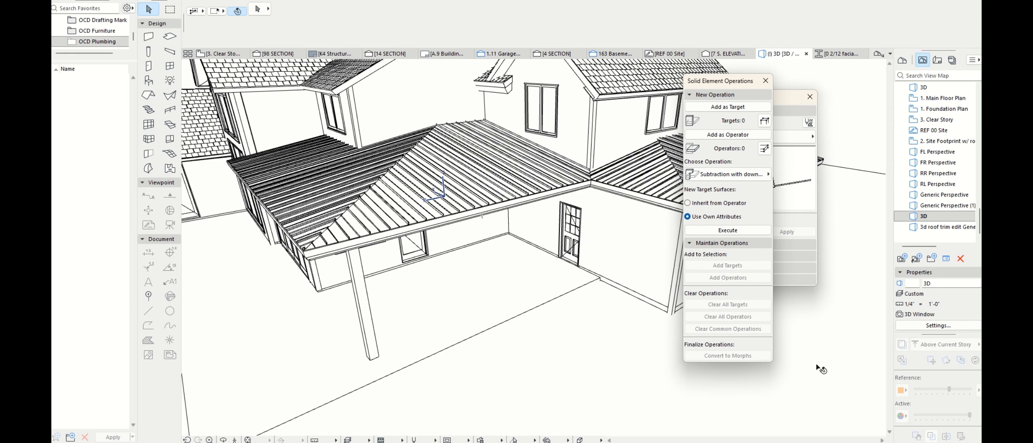
pyautogui.doubleClick(935, 200)
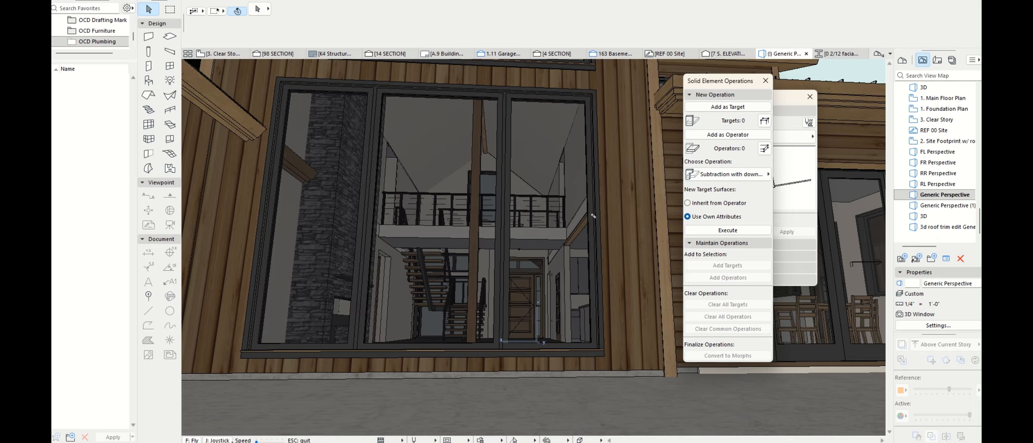
pyautogui.keyDown('shift'); pyautogui.moveTo(593, 216); pyautogui.dragTo(576, 305, button='middle'); pyautogui.keyUp('shift')
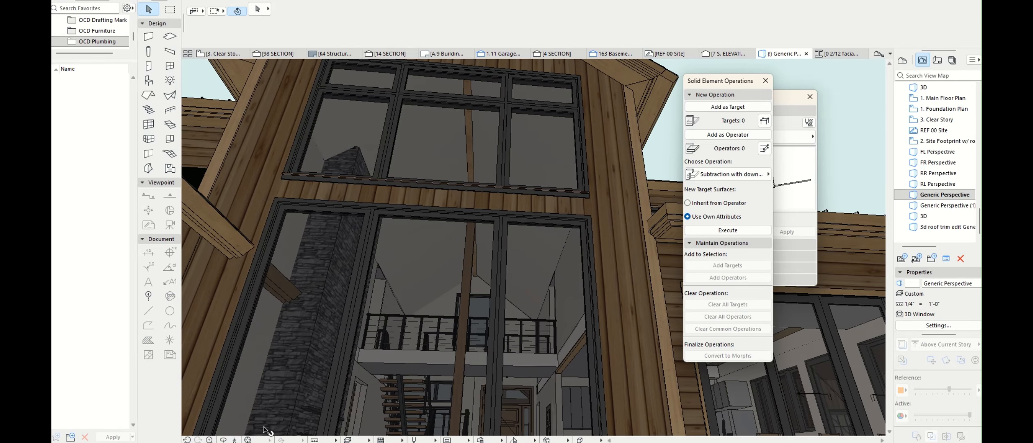
pyautogui.click(235, 440)
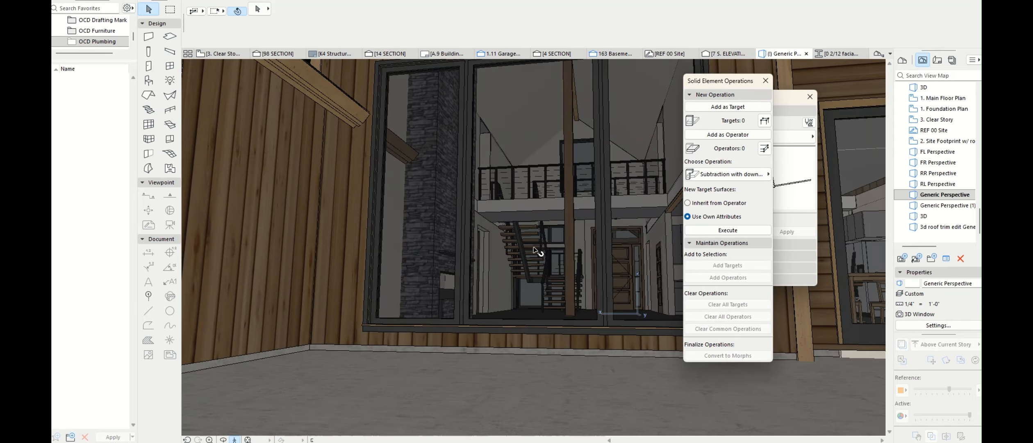
pyautogui.press('Escape')
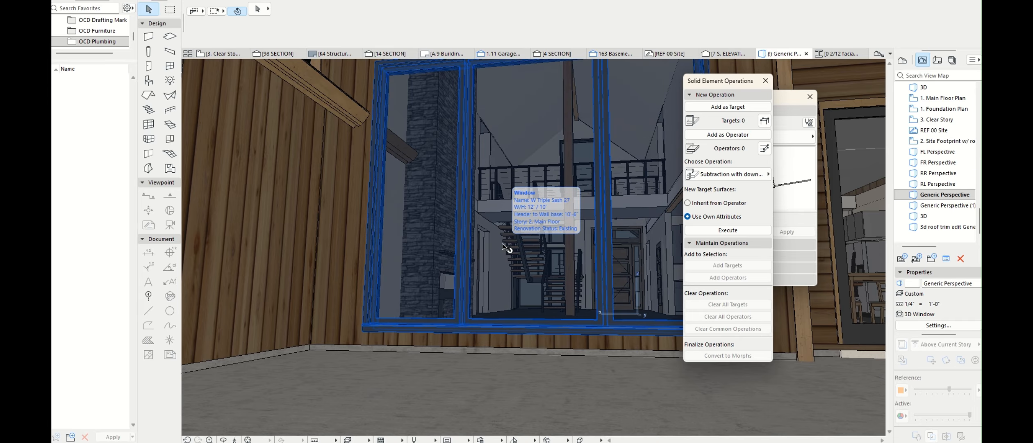
# Fly around the outside of the house past the garage doors and side wall to examine the fascia up to the rear garage corner.
pyautogui.click(234, 440)
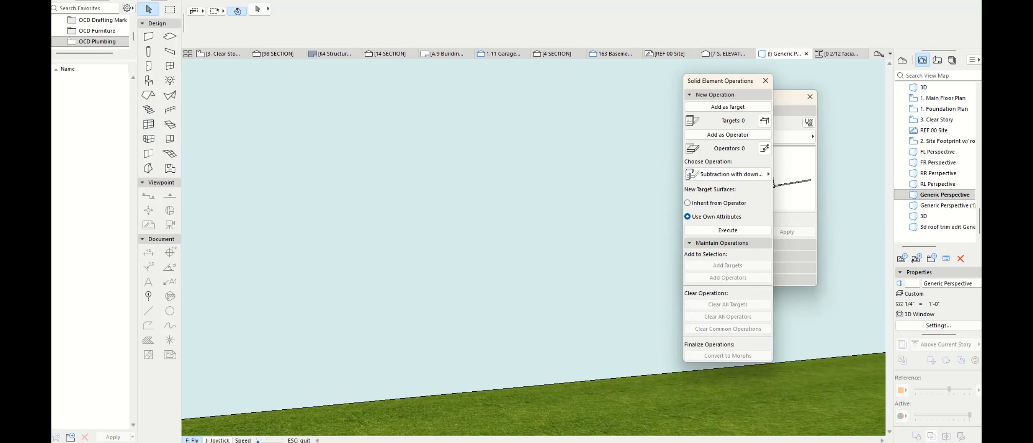
pyautogui.press('Up')
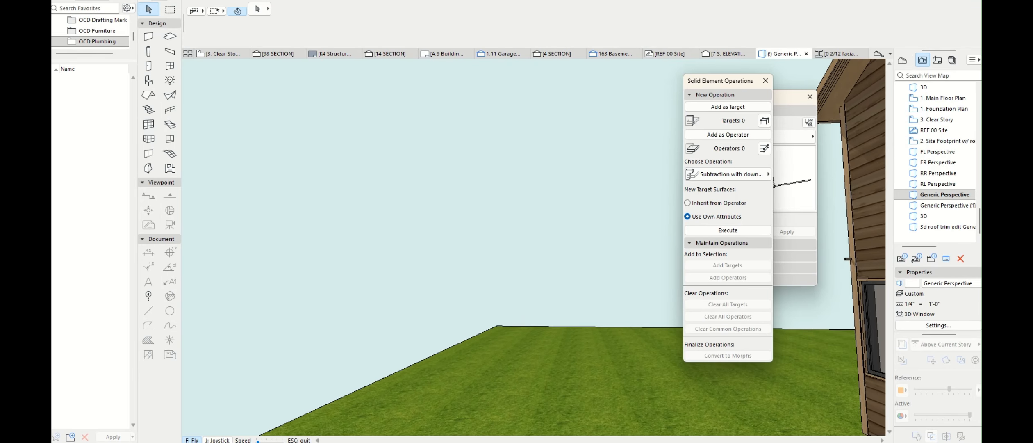
pyautogui.press('Up')
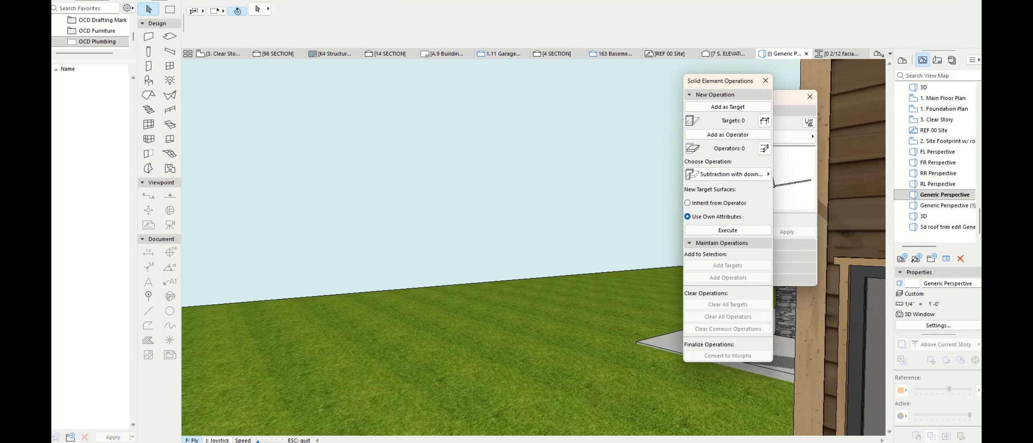
pyautogui.press('Up')
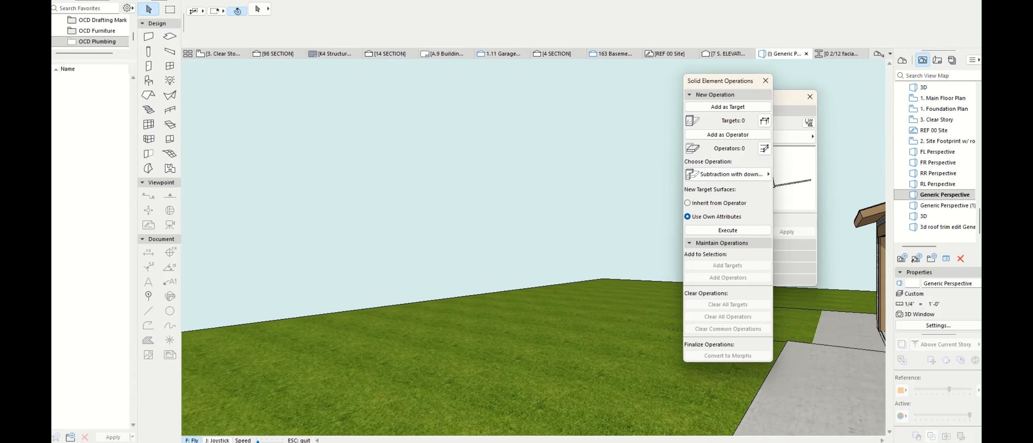
pyautogui.press('Up')
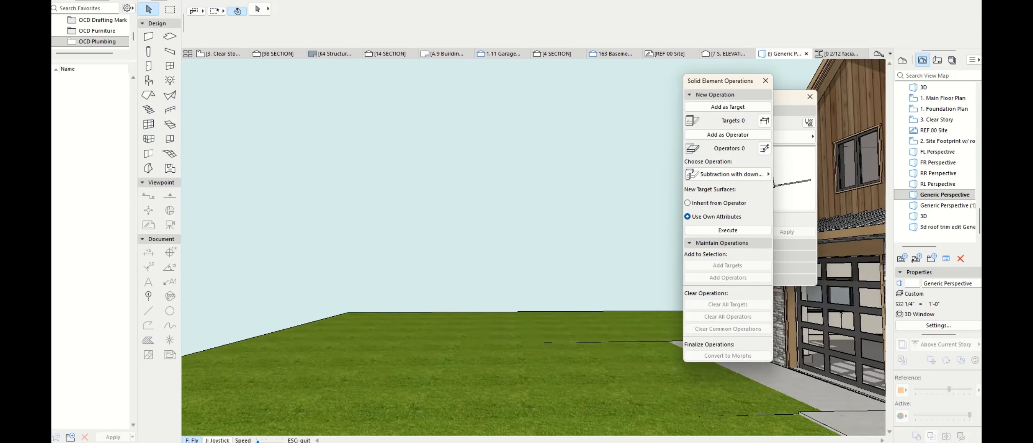
pyautogui.press('Up')
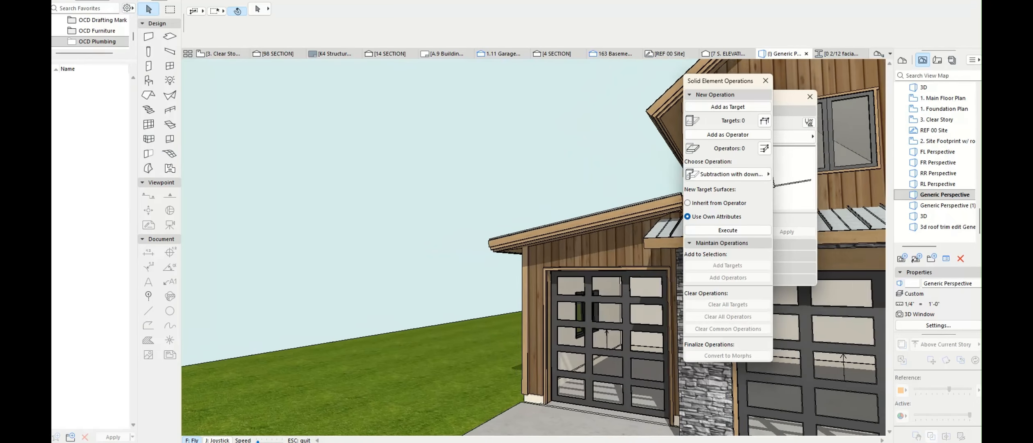
pyautogui.press('Up')
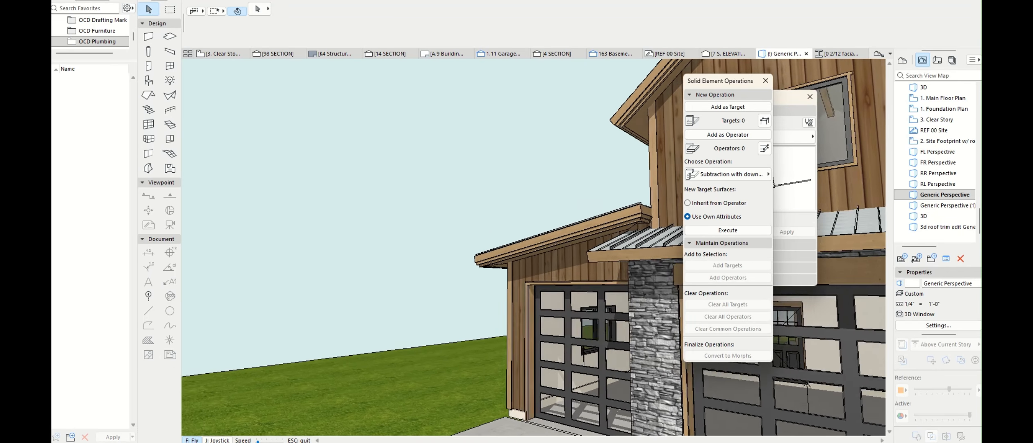
pyautogui.press('Right')
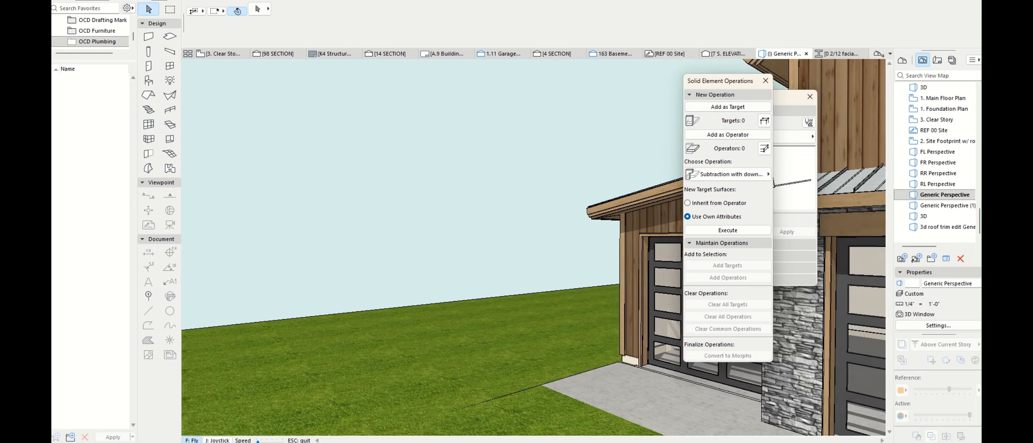
pyautogui.press('Left')
pyautogui.press('Up')
pyautogui.press('Left')
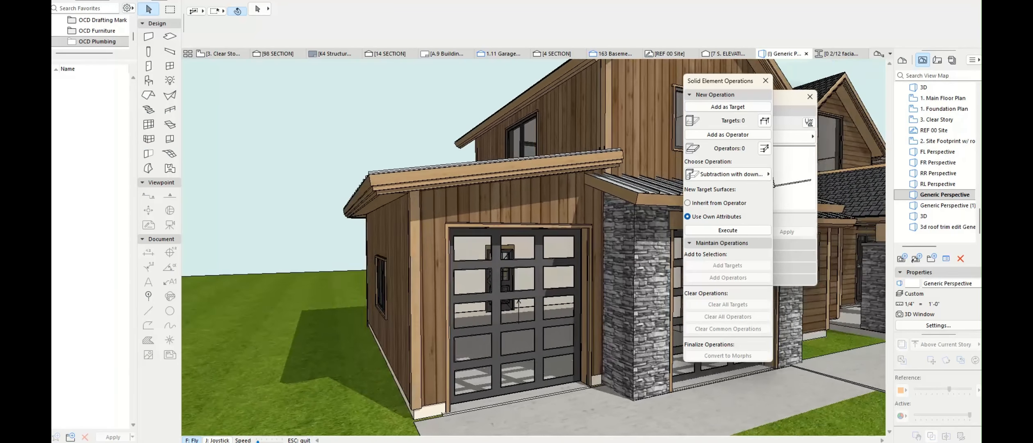
pyautogui.press('Left')
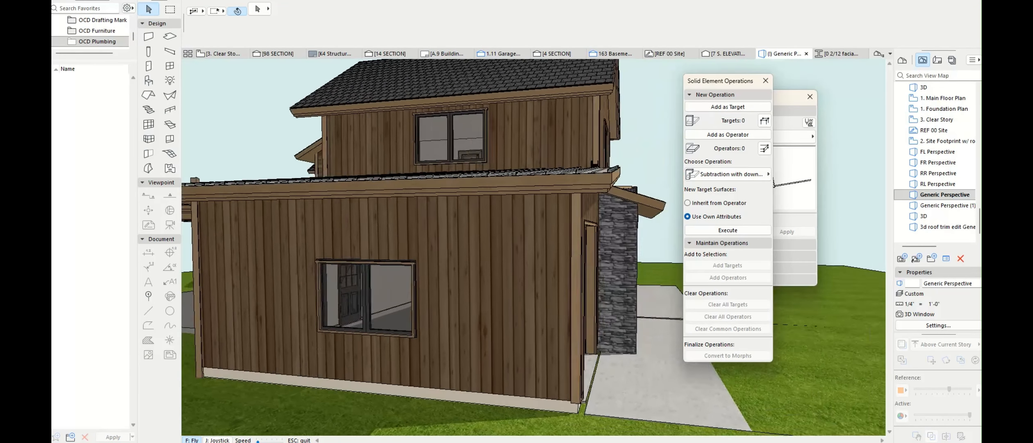
pyautogui.press('Left')
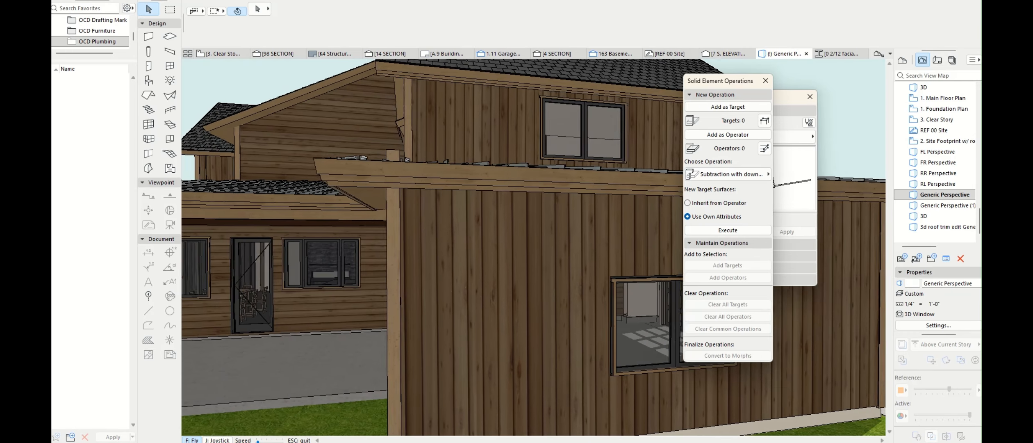
pyautogui.press('Down')
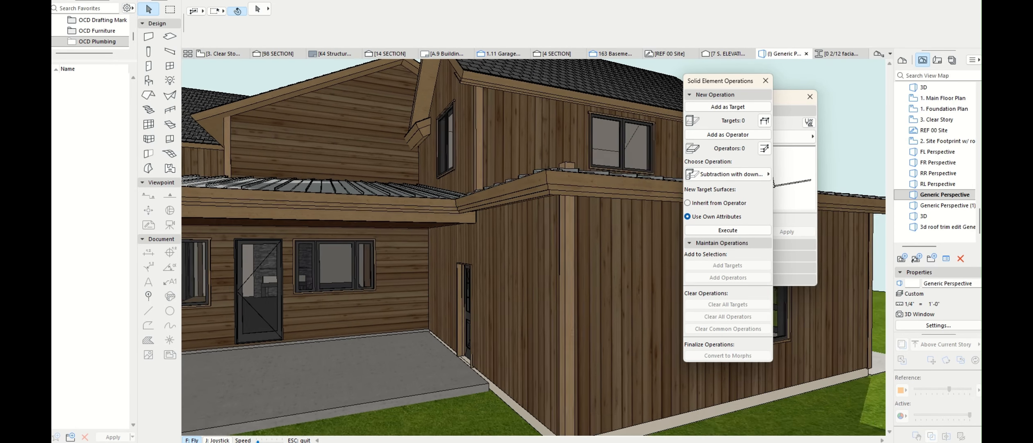
pyautogui.press('Escape')
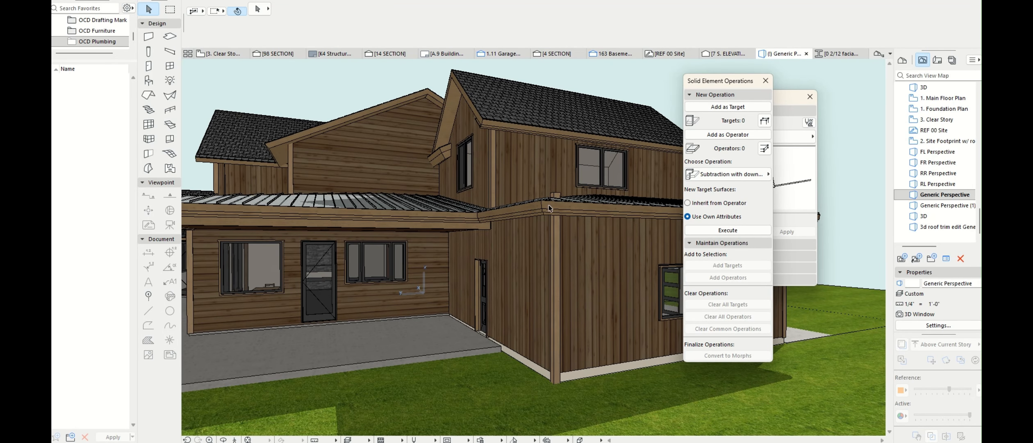
# Shorten the corner trim protruding through the roof at the rear garage corner to a thickness of about 11'-8", and deselect it.
pyautogui.click(557, 195)
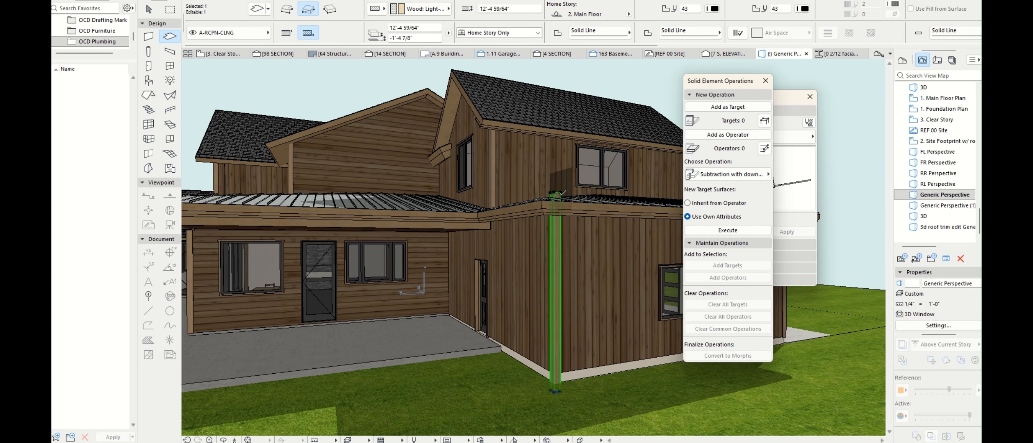
pyautogui.click(559, 194)
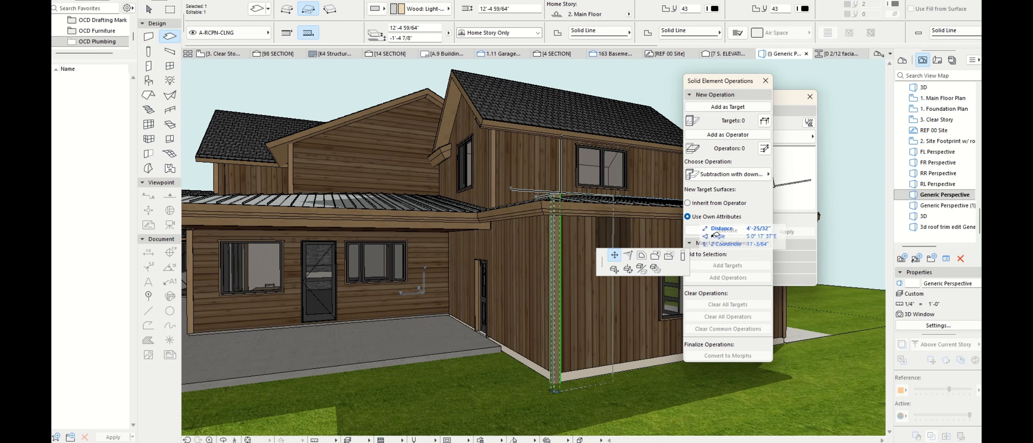
pyautogui.click(683, 255)
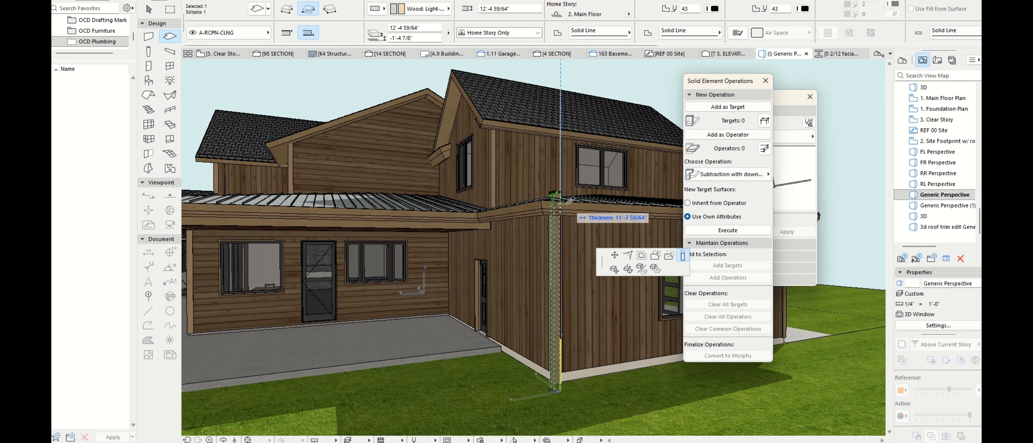
pyautogui.click(567, 201)
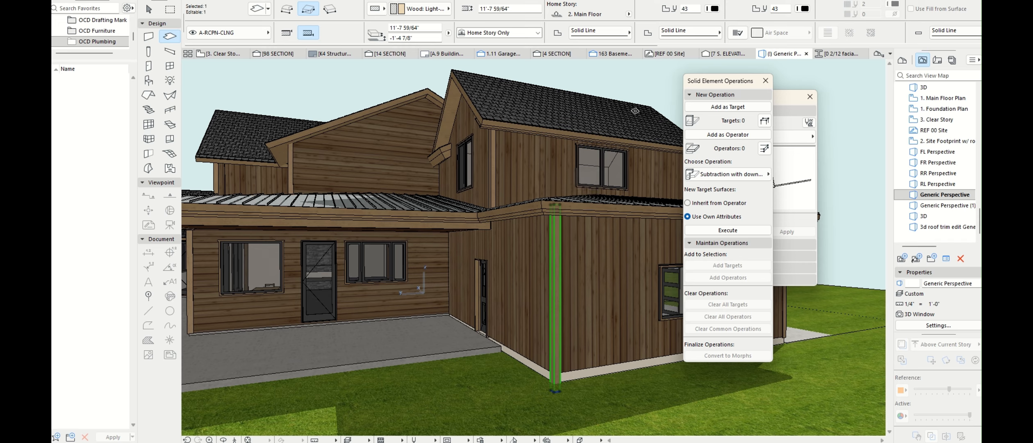
pyautogui.click(615, 86)
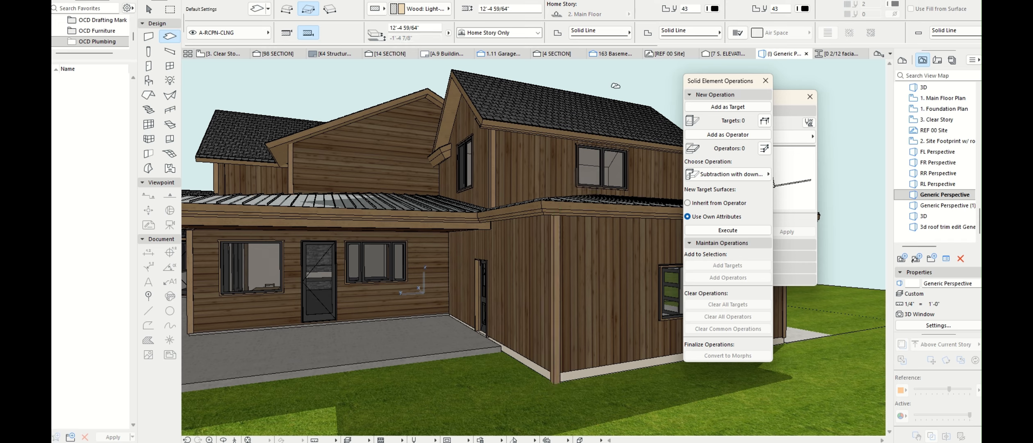
# Examine the fascia and roof edges along the rear porch and garage from several exterior viewpoints.
pyautogui.click(542, 208)
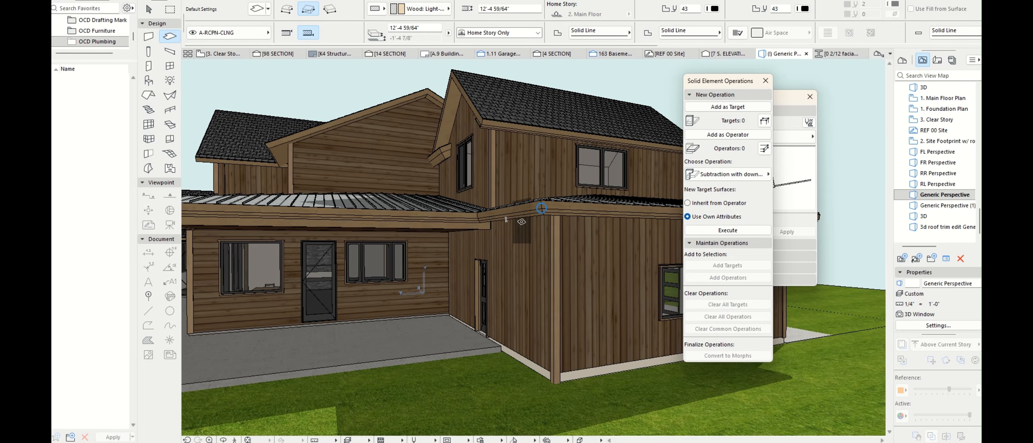
pyautogui.keyDown('shift'); pyautogui.moveTo(521, 222); pyautogui.dragTo(627, 254, button='middle'); pyautogui.keyUp('shift')
pyautogui.keyDown('shift'); pyautogui.moveTo(469, 290); pyautogui.dragTo(476, 269, button='middle'); pyautogui.keyUp('shift')
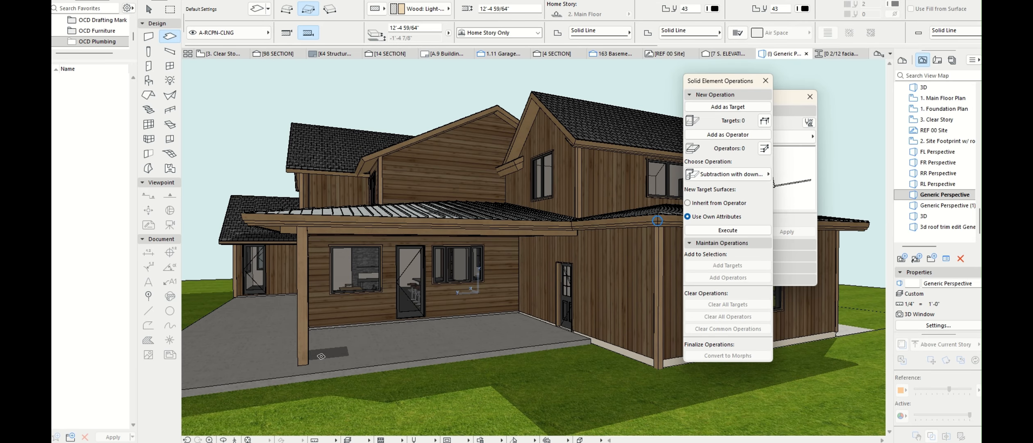
pyautogui.click(235, 440)
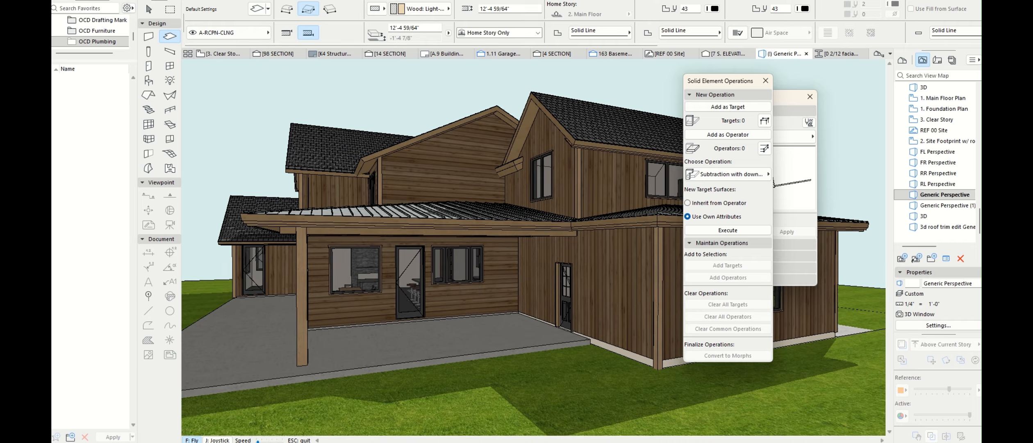
pyautogui.press('Left')
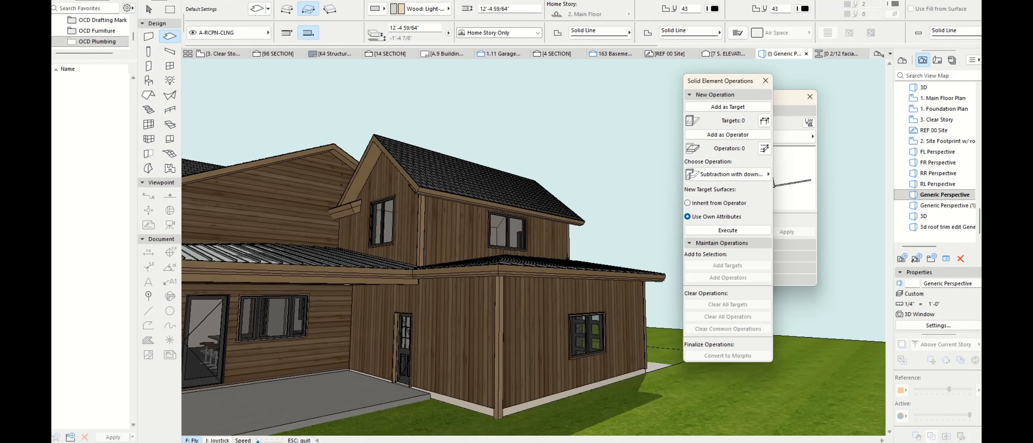
pyautogui.press('Left')
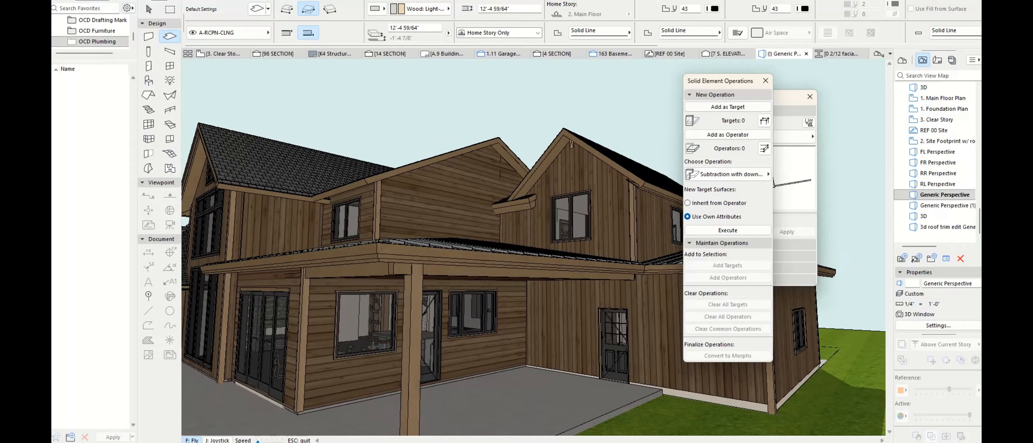
pyautogui.press('Escape')
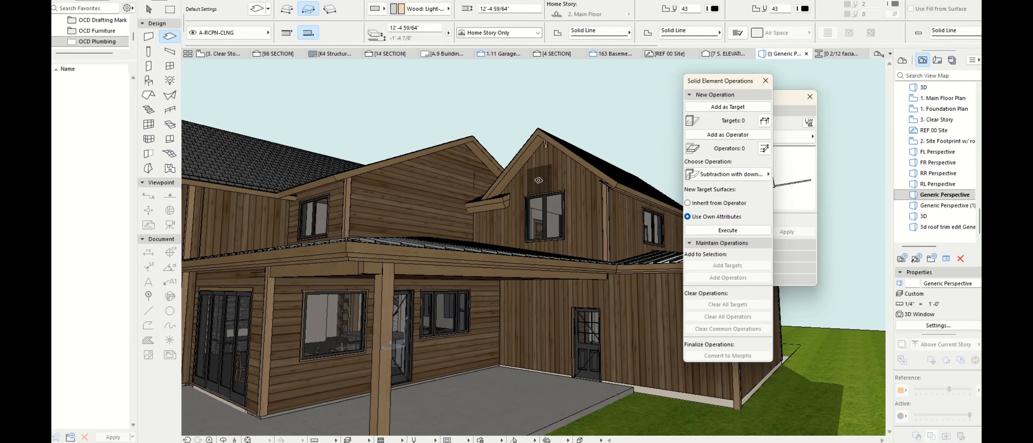